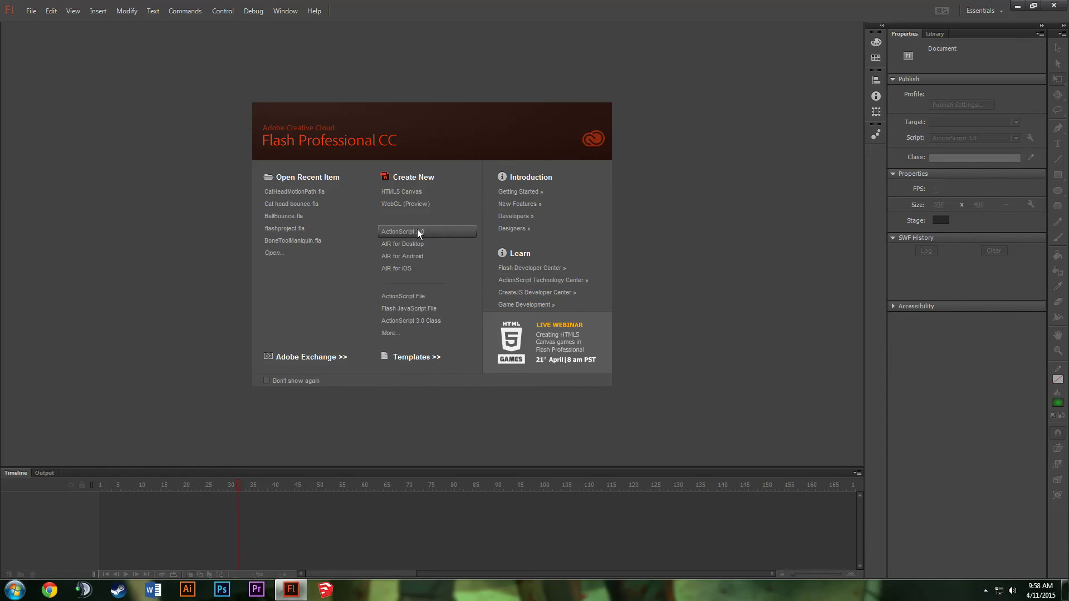
- Create an ActionScript 3.0 document and set the Oval tool to draw without a stroke
click(418, 230)
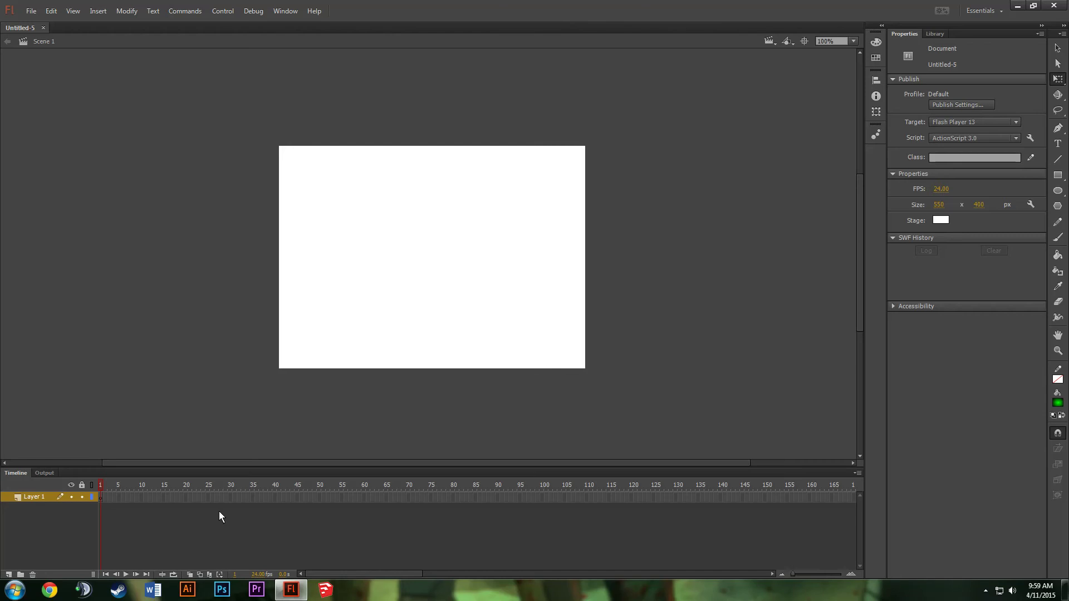
click(1059, 193)
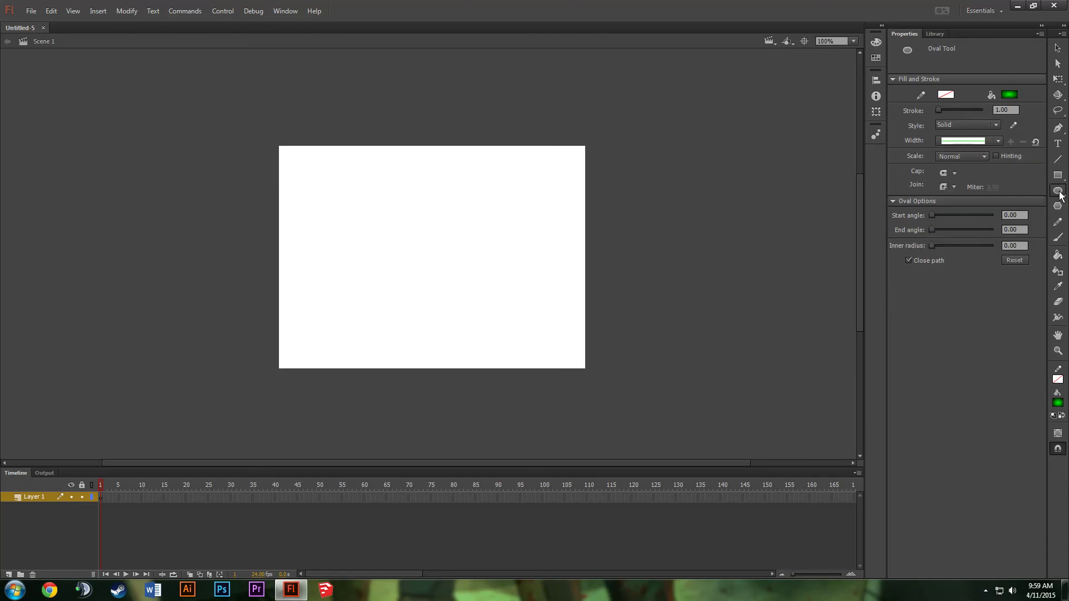
click(945, 96)
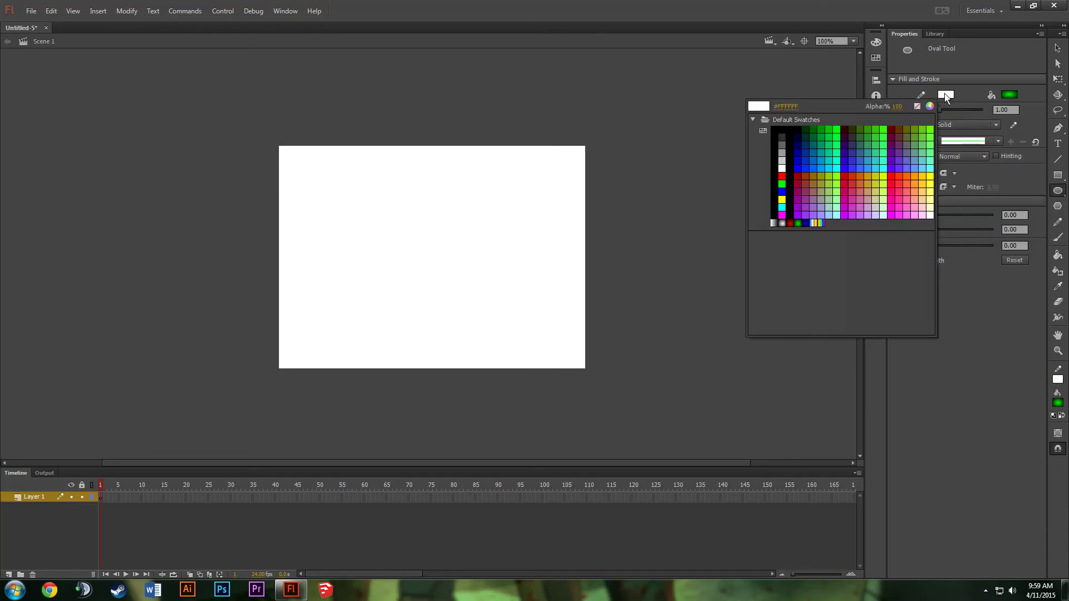
click(917, 107)
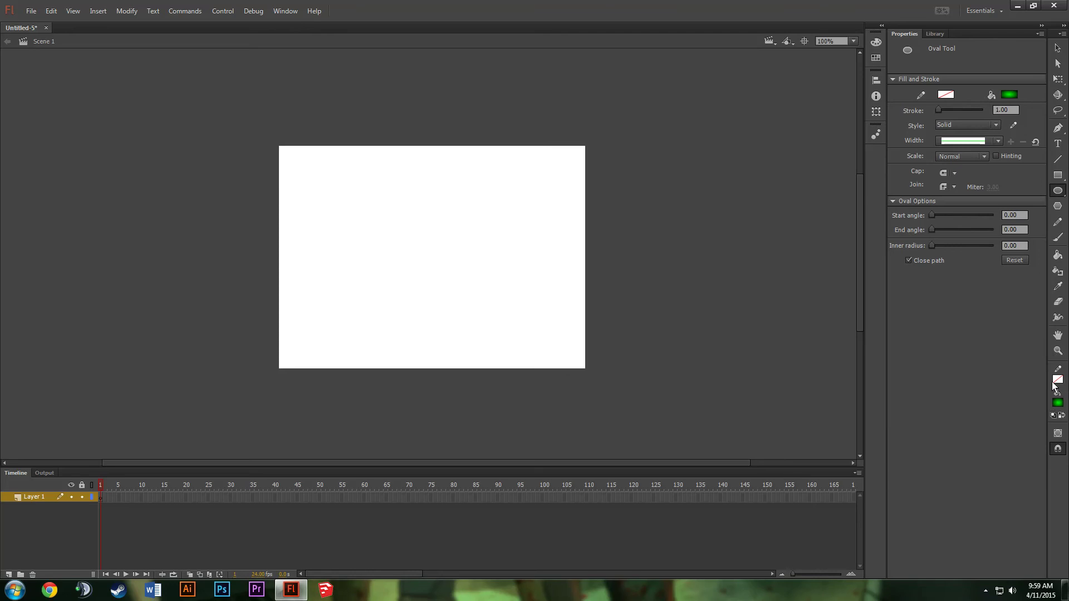
click(948, 95)
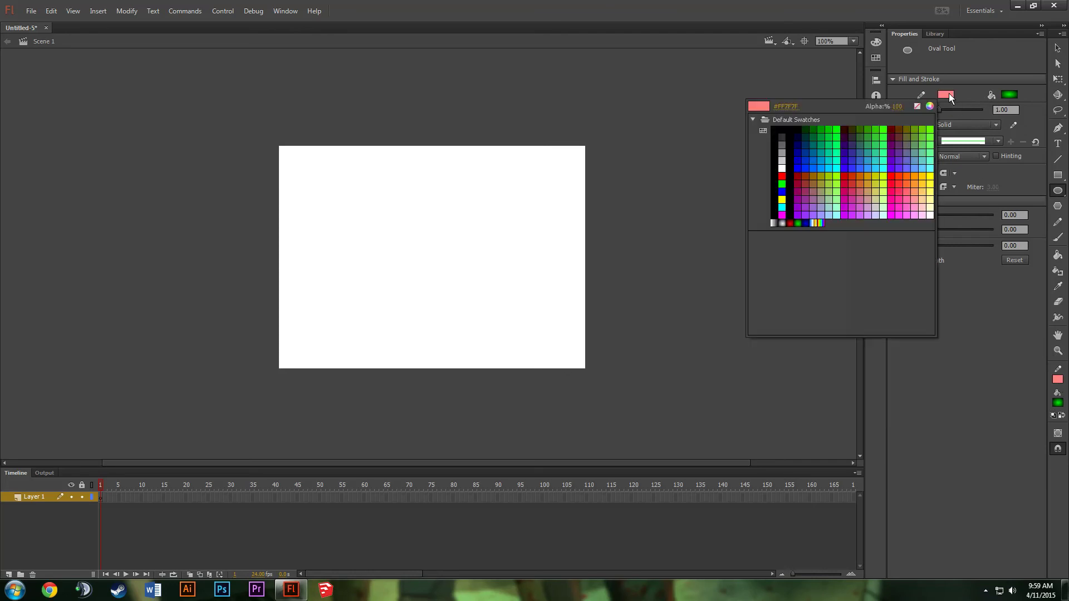
click(916, 106)
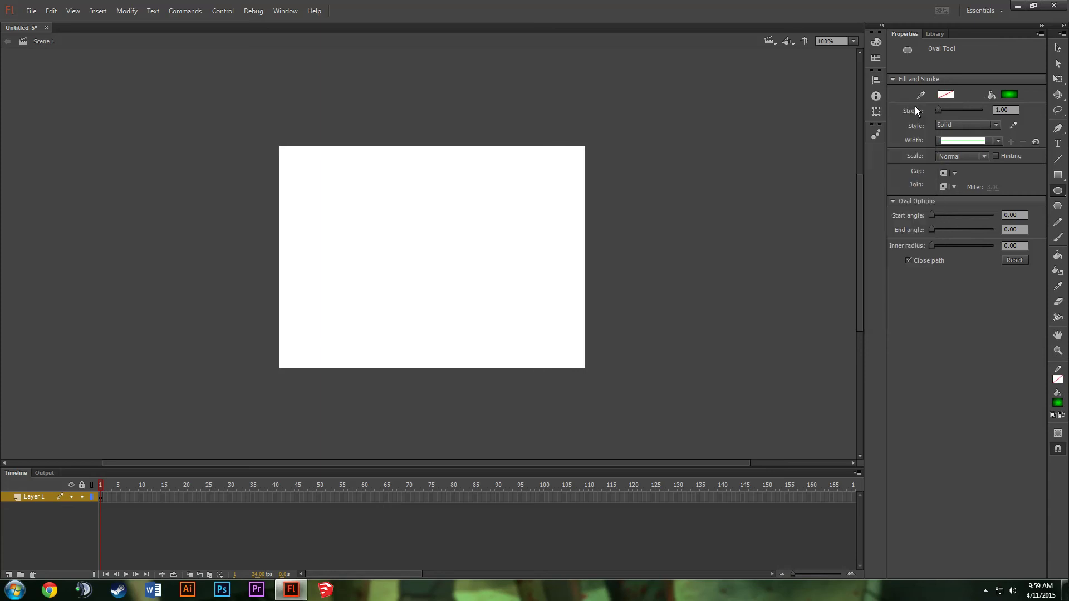
- Draw a ball about 60 px wide with the green radial gradient fill and place it just left of the stage at about X -64, Y 14
click(1009, 95)
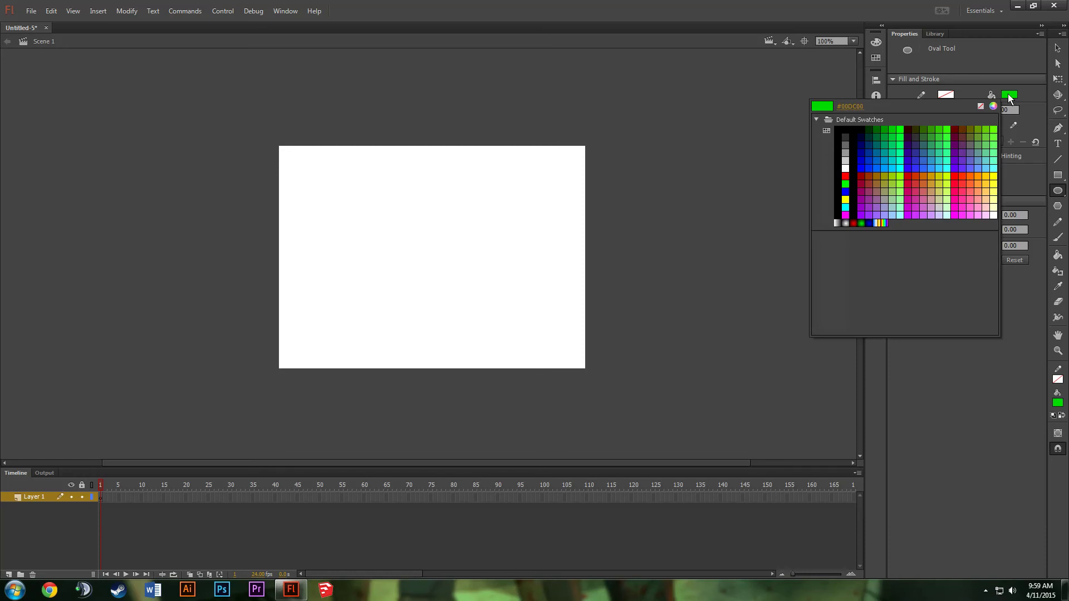
click(860, 222)
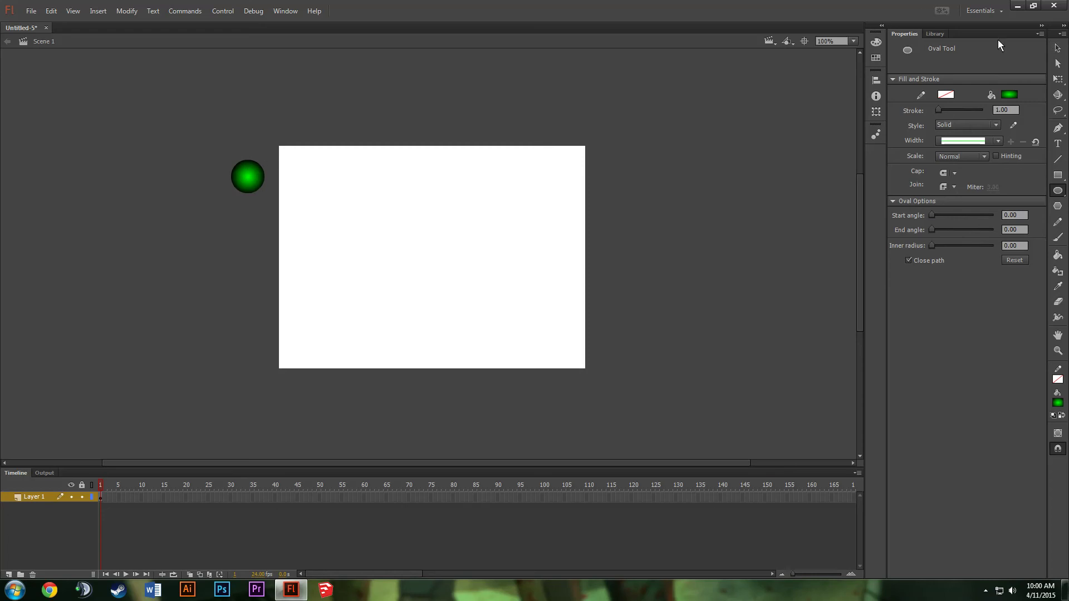
click(1058, 49)
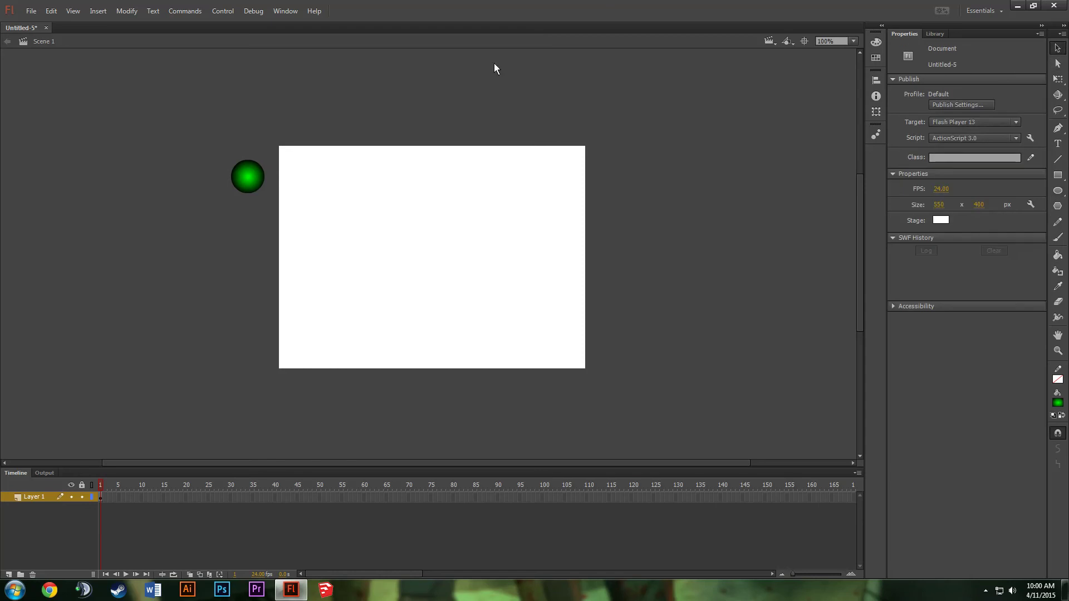
click(248, 178)
mouse_move(249, 178)
mouse_down()
mouse_move(223, 161)
mouse_move(239, 147)
mouse_move(203, 189)
mouse_move(242, 166)
mouse_up()
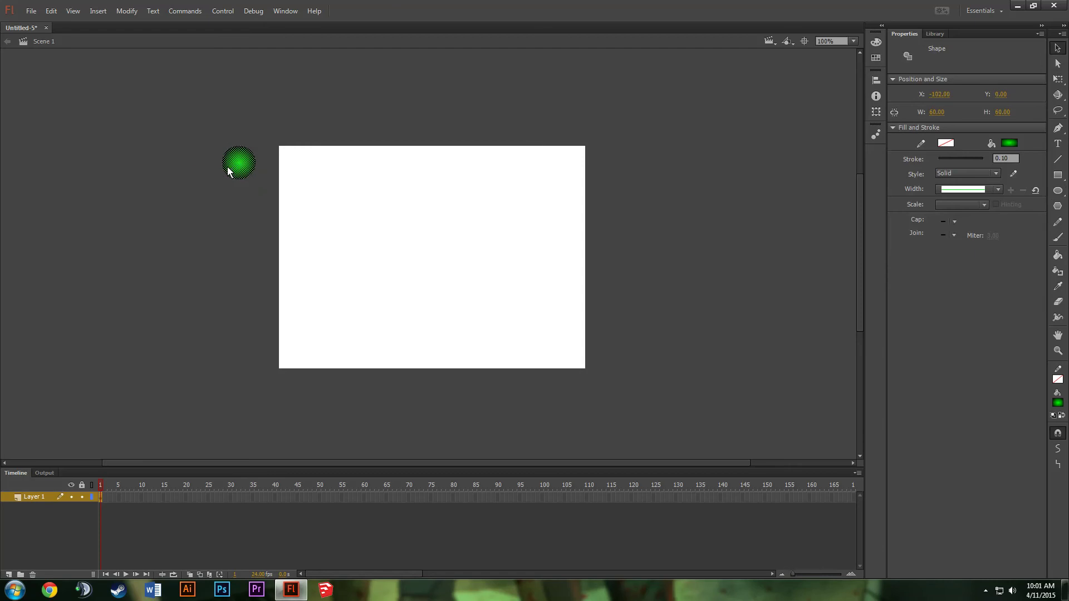
drag(238, 170, 256, 176)
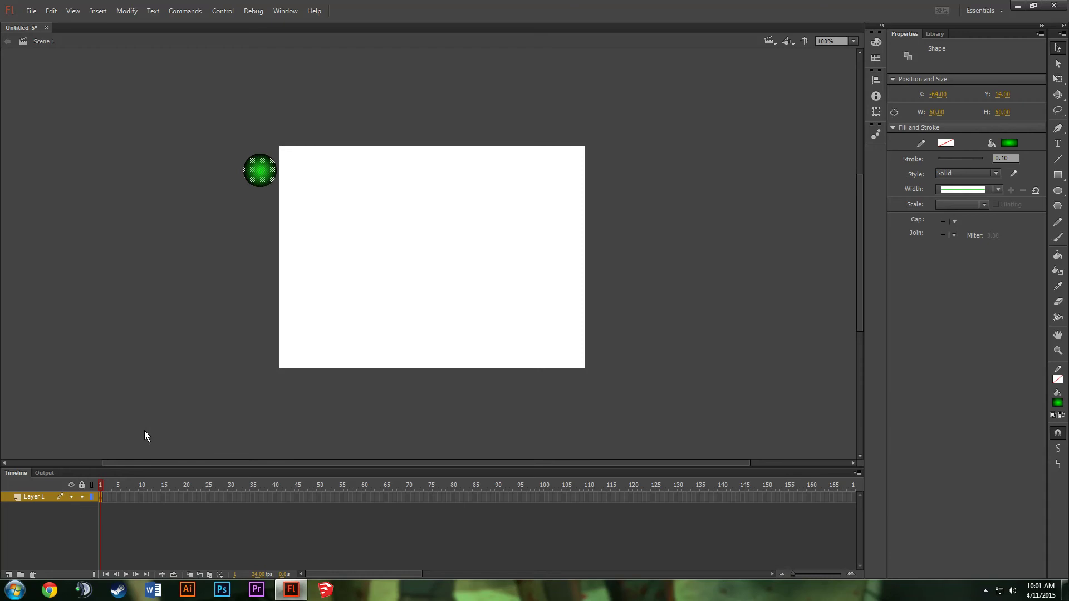
- Insert a keyframe at frame 2 of Layer 1
right_click(108, 503)
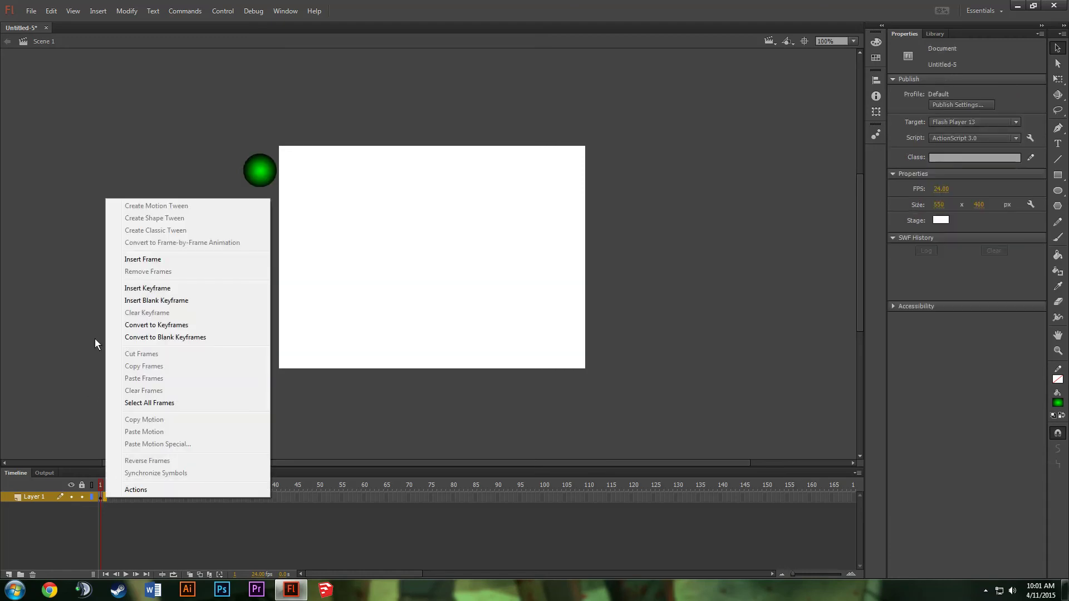
click(148, 288)
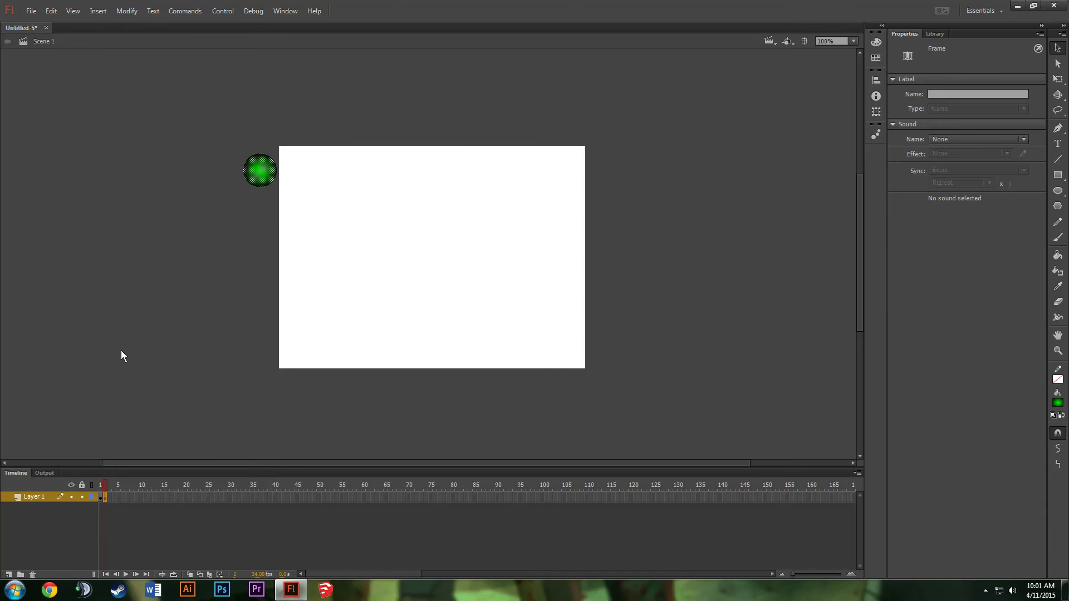
right_click(108, 501)
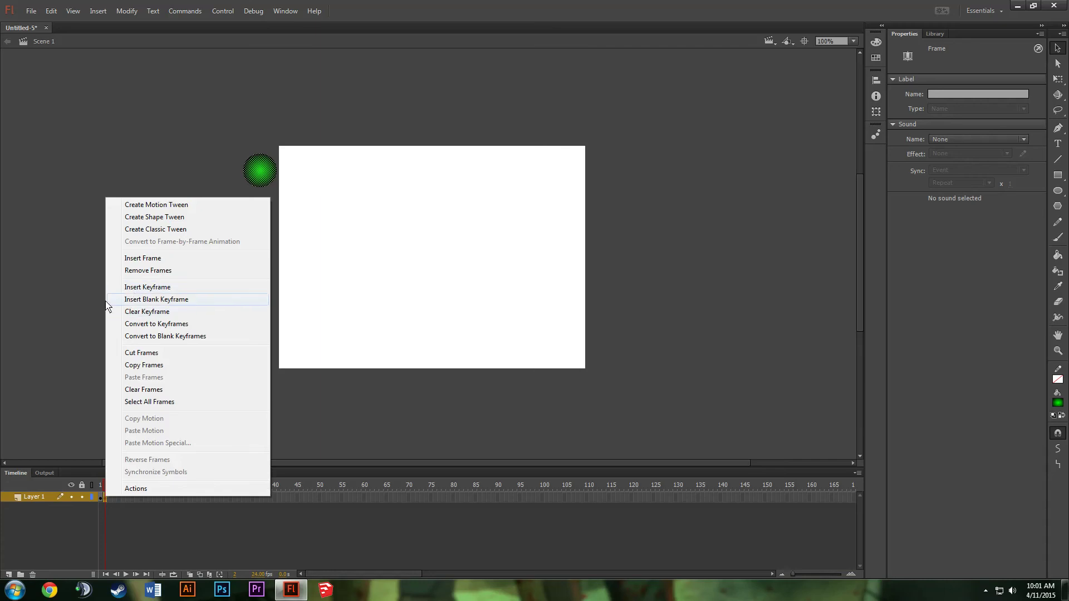
click(60, 333)
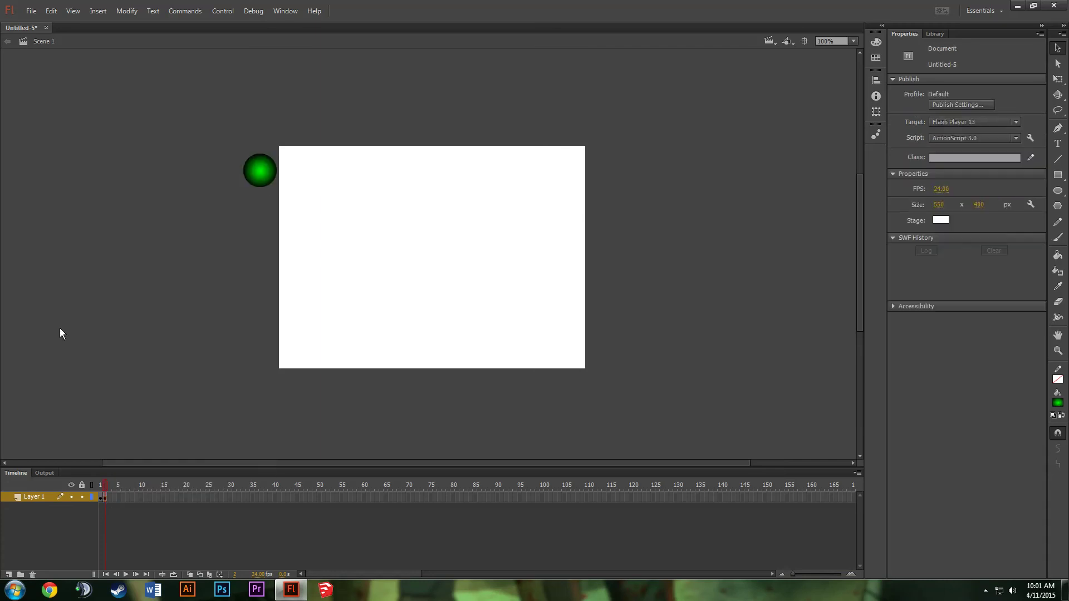
- Flip between frames 1 and 2 to compare the ball's position in the two keyframes
click(101, 499)
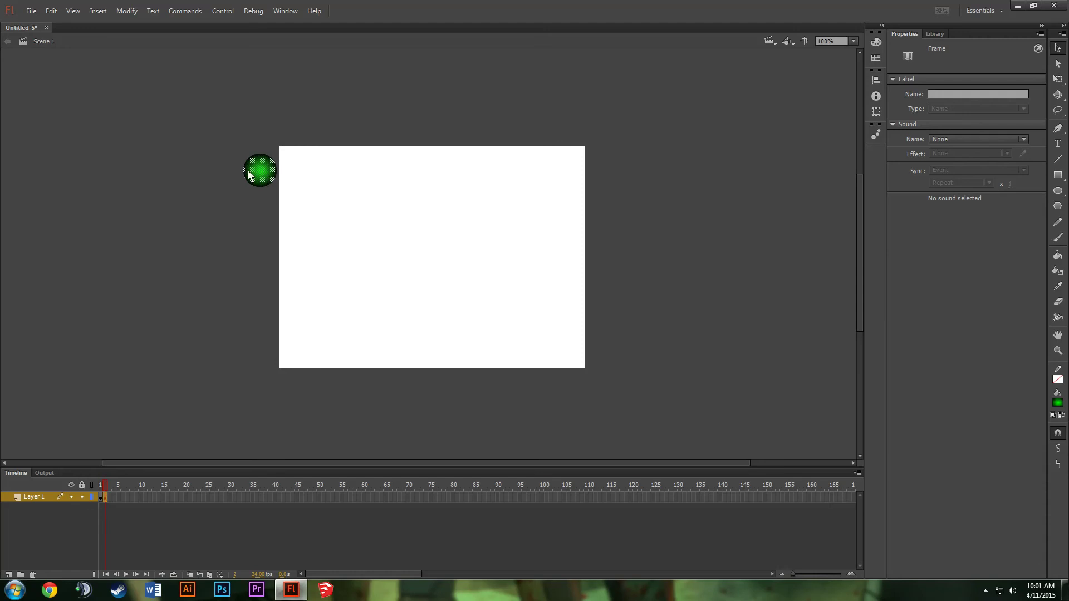
click(101, 496)
click(104, 497)
click(102, 497)
click(105, 497)
click(100, 499)
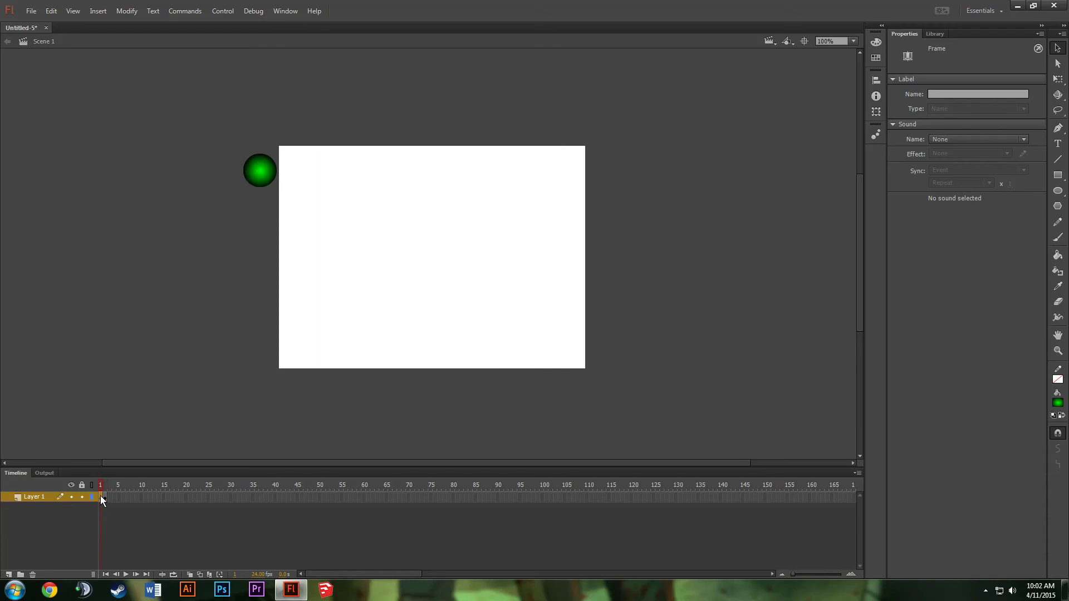
click(105, 499)
click(102, 498)
- Move the ball in frame 2 slightly to the right, to about X -53, Y 14
click(104, 498)
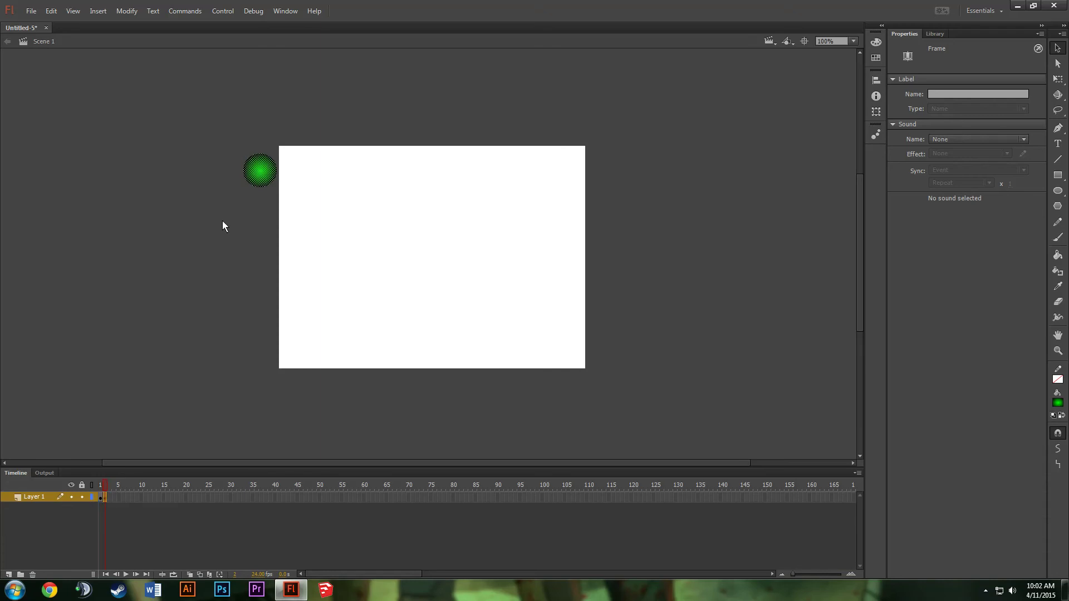
click(260, 173)
drag(261, 175, 266, 179)
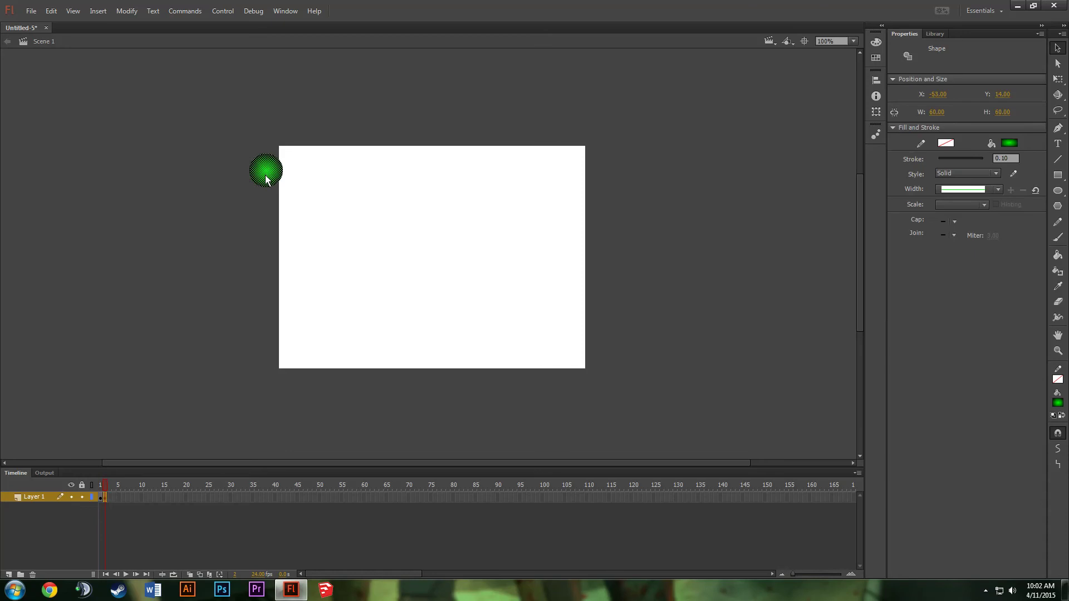
- Flip and scrub between frames 1 and 2 to check the ball's movement
click(100, 499)
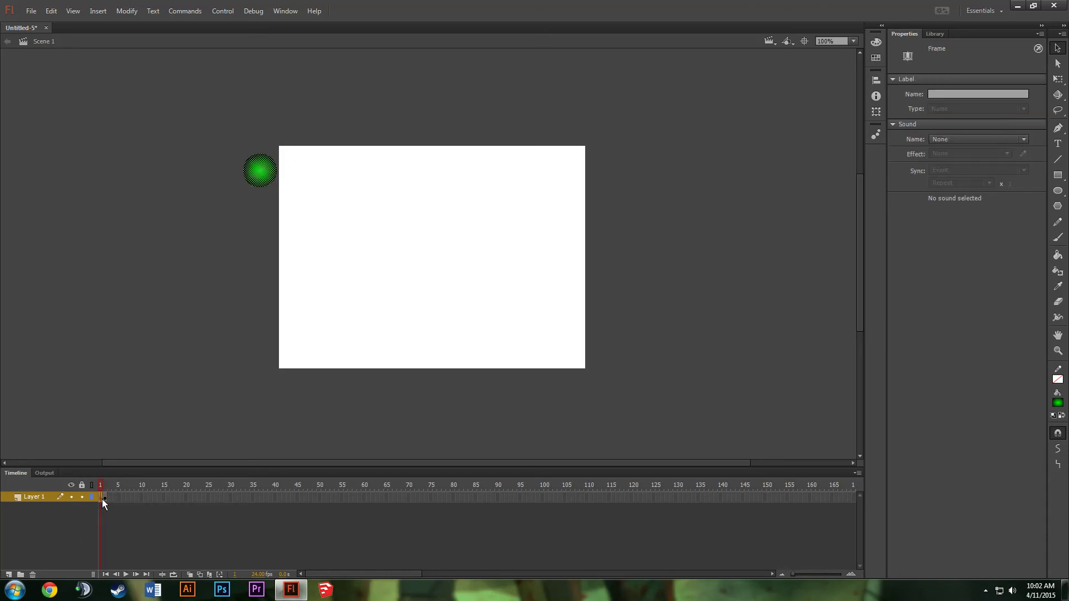
click(105, 499)
click(100, 499)
click(105, 499)
click(100, 498)
click(104, 499)
click(108, 490)
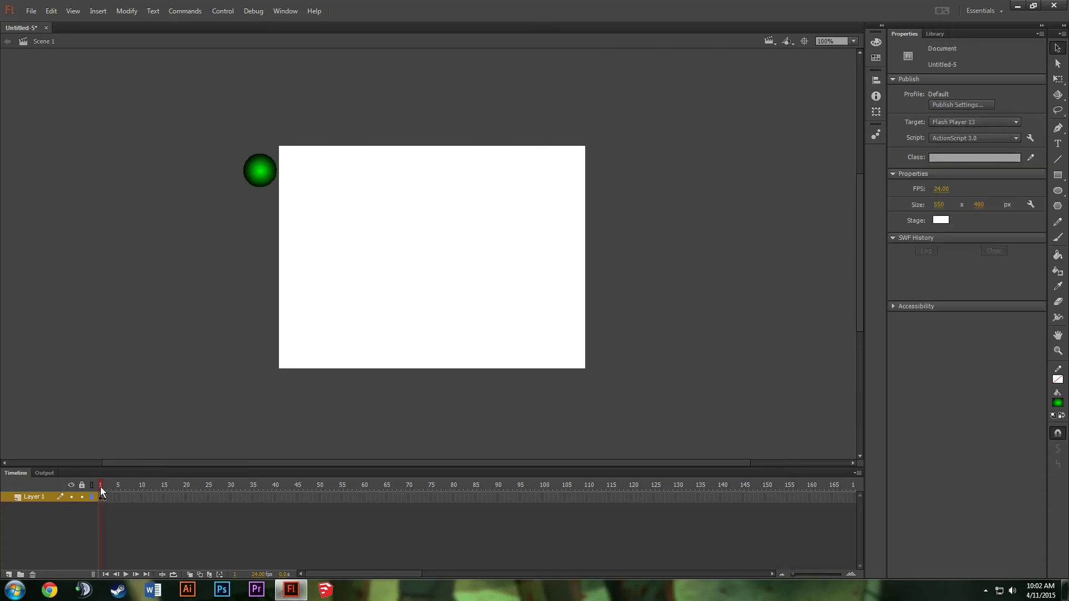
drag(104, 490, 105, 489)
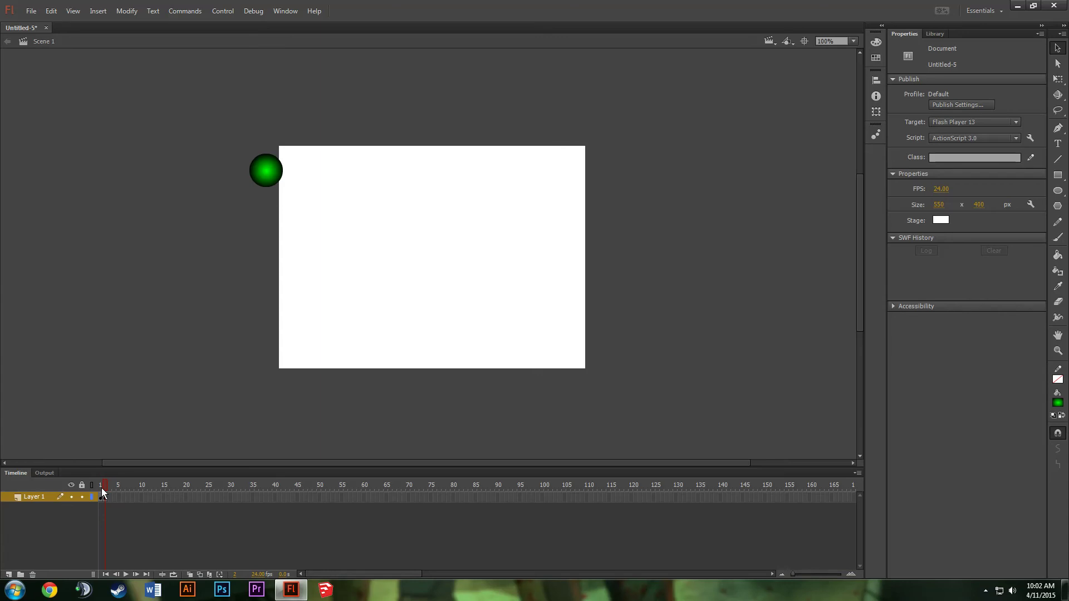
- Turn on onion skinning and insert a keyframe at frame 3
click(192, 575)
right_click(110, 499)
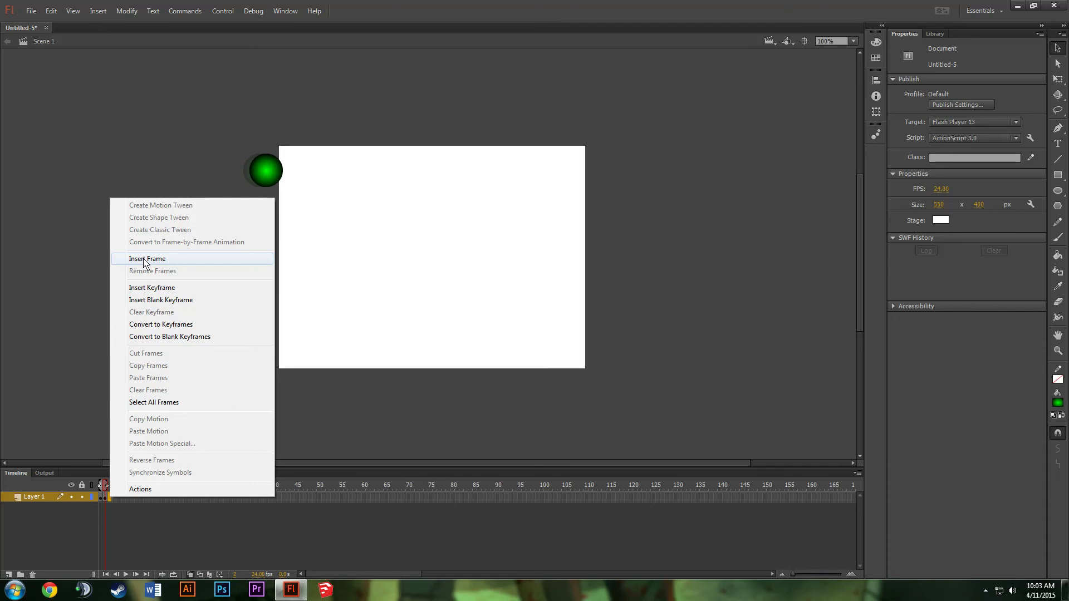
click(153, 289)
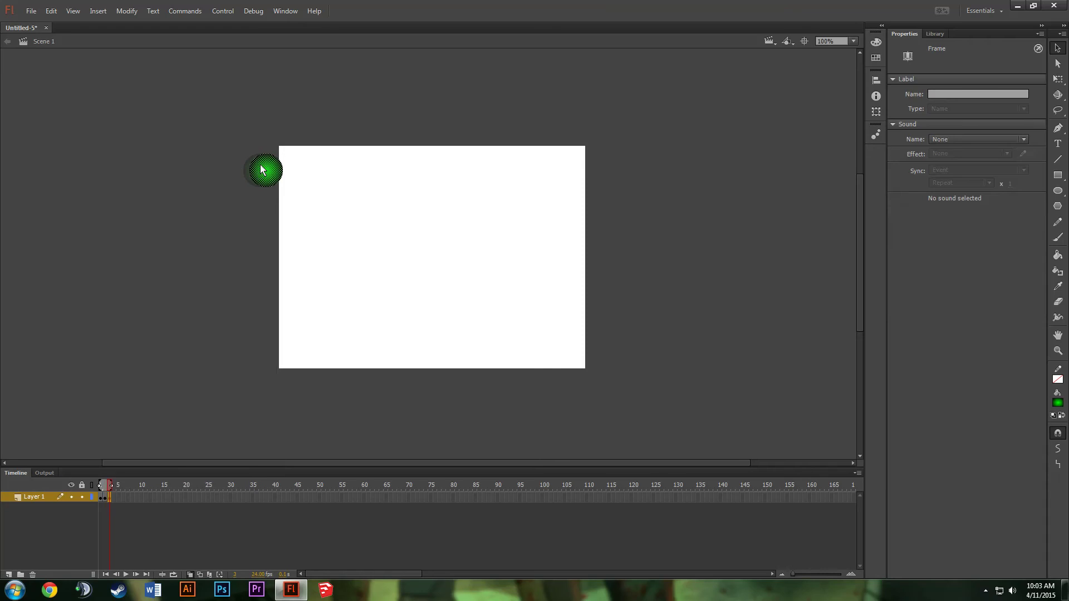
- Move the ball in frame 3 right to about X -40 and nudge it slightly down
drag(266, 177, 274, 181)
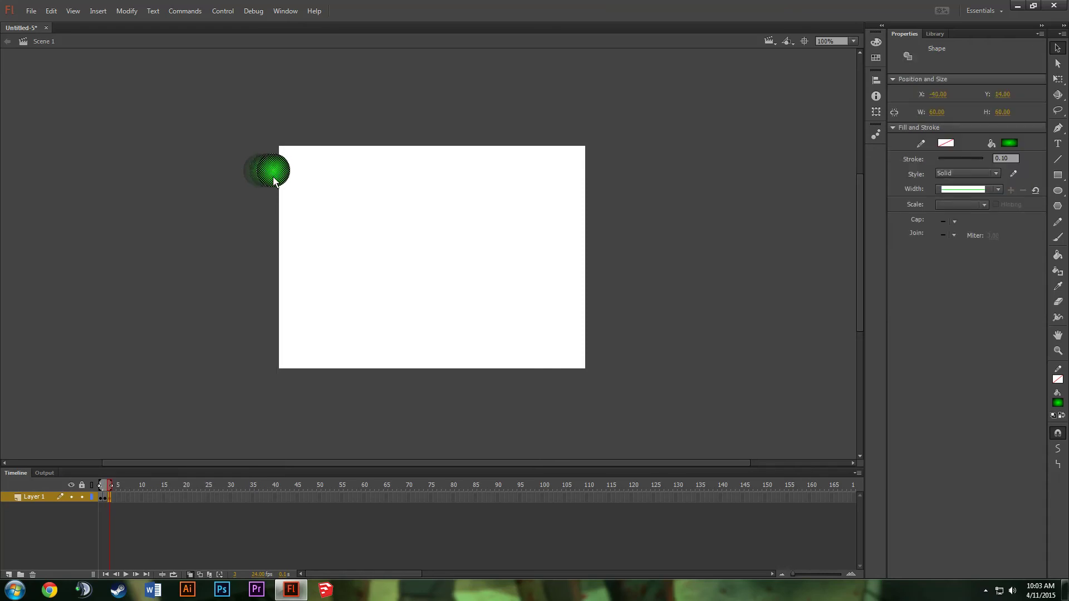
key(Left)
key(Left)
key(Down)
key(Down)
key(Right)
key(Right)
key(Down)
- Insert a keyframe at frame 4, extend the onion skin range to frame 1, and move the ball to about X -20, Y 26
right_click(115, 496)
click(171, 288)
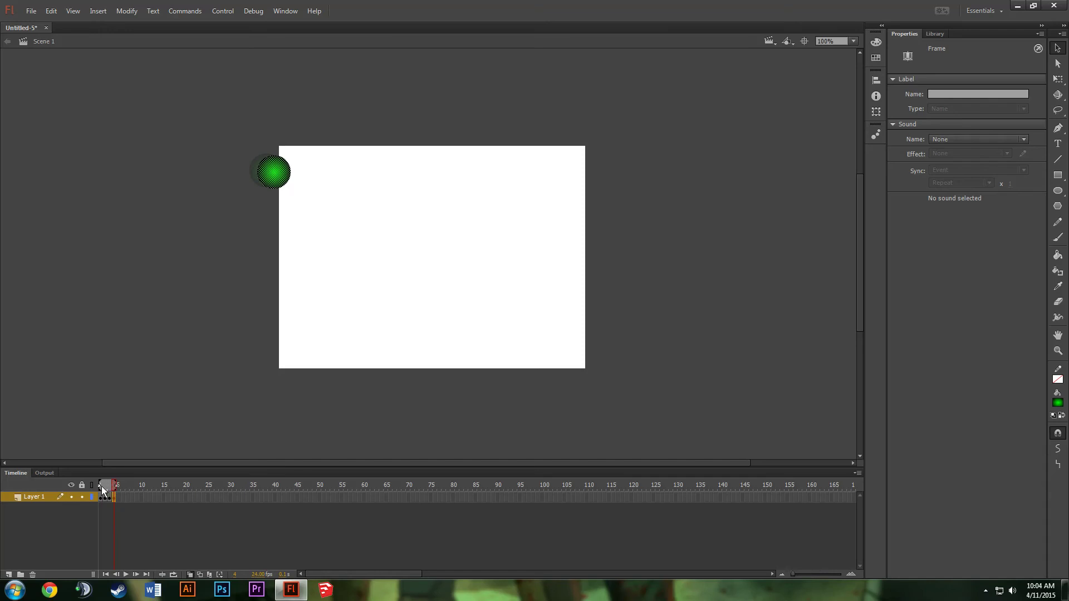
drag(102, 486, 101, 486)
drag(276, 178, 285, 181)
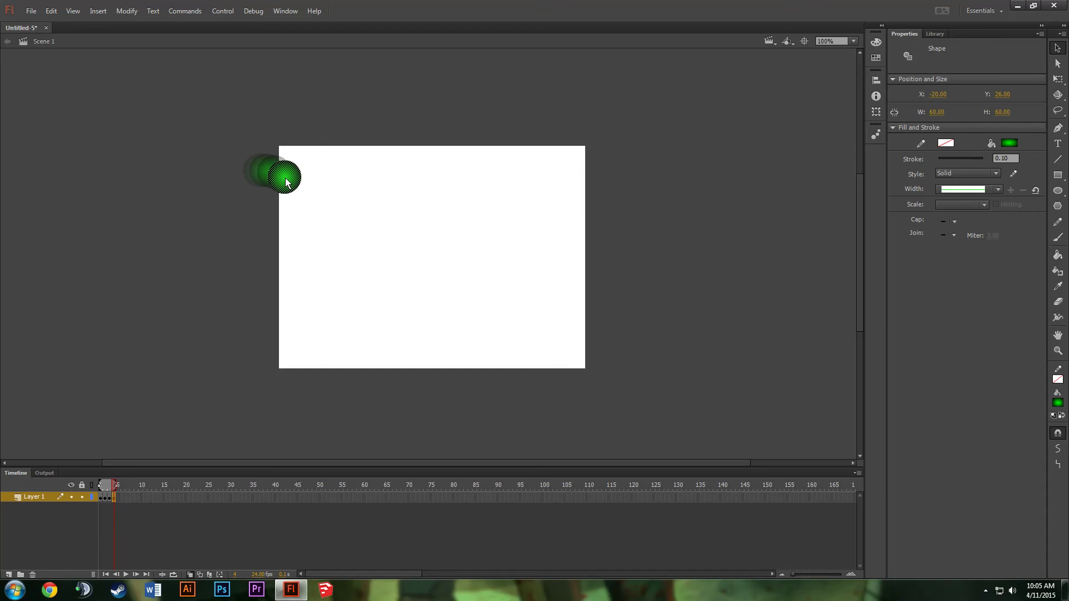
- Insert a keyframe at frame 5 and move the ball to about X -4, Y 44, then nudge it a few pixels right and down
right_click(118, 496)
click(177, 288)
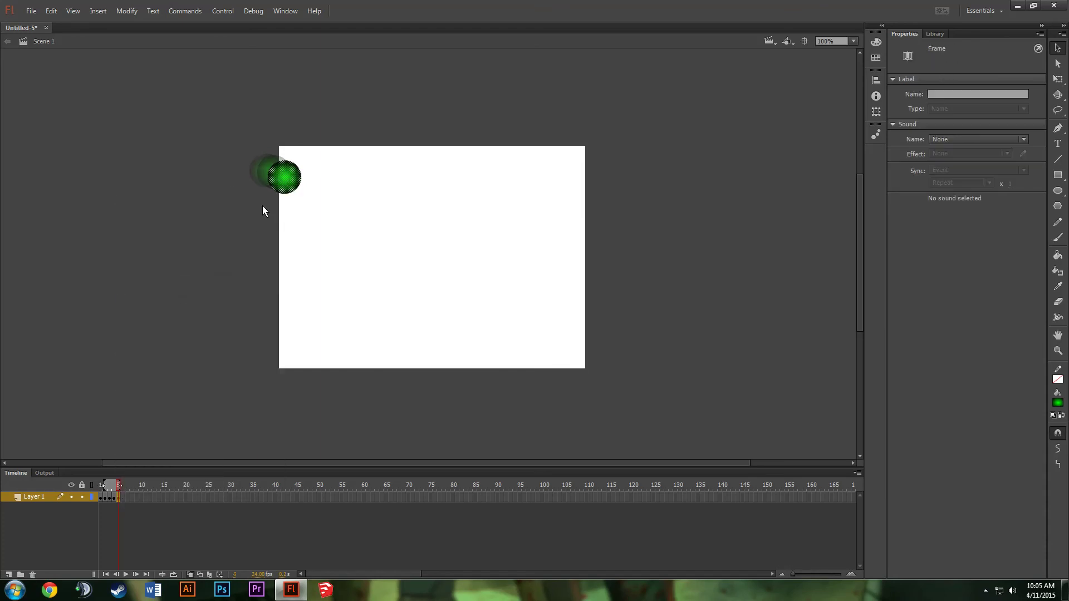
drag(289, 182, 298, 192)
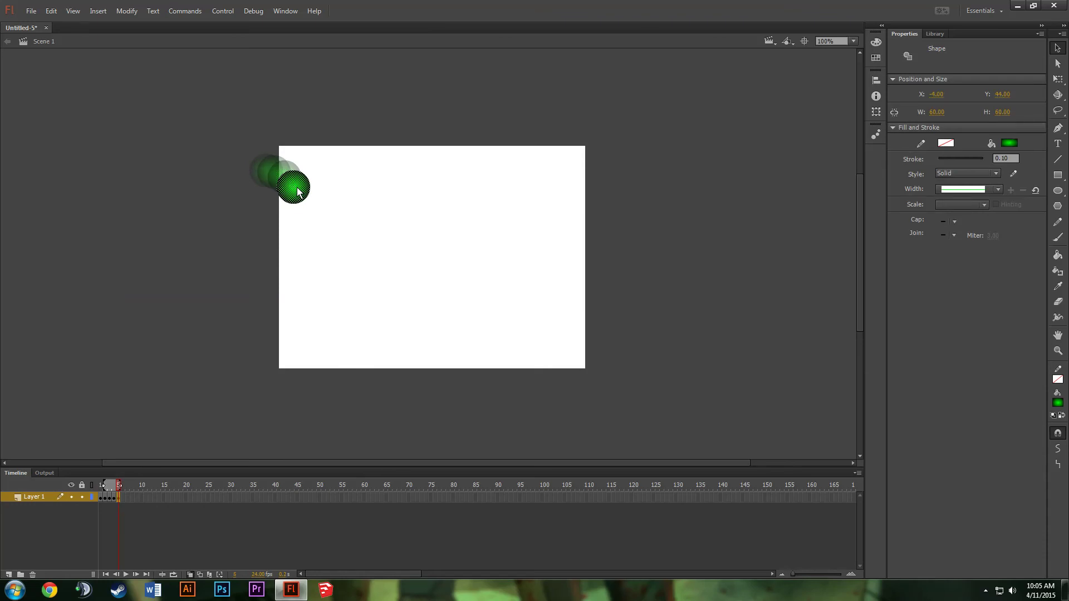
key(Right)
key(Right)
key(Right)
key(Down)
key(Down)
key(Down)
key(Right)
key(Right)
key(Down)
key(Down)
- Extend the onion skin range back to frame 1 and deselect the ball
click(100, 490)
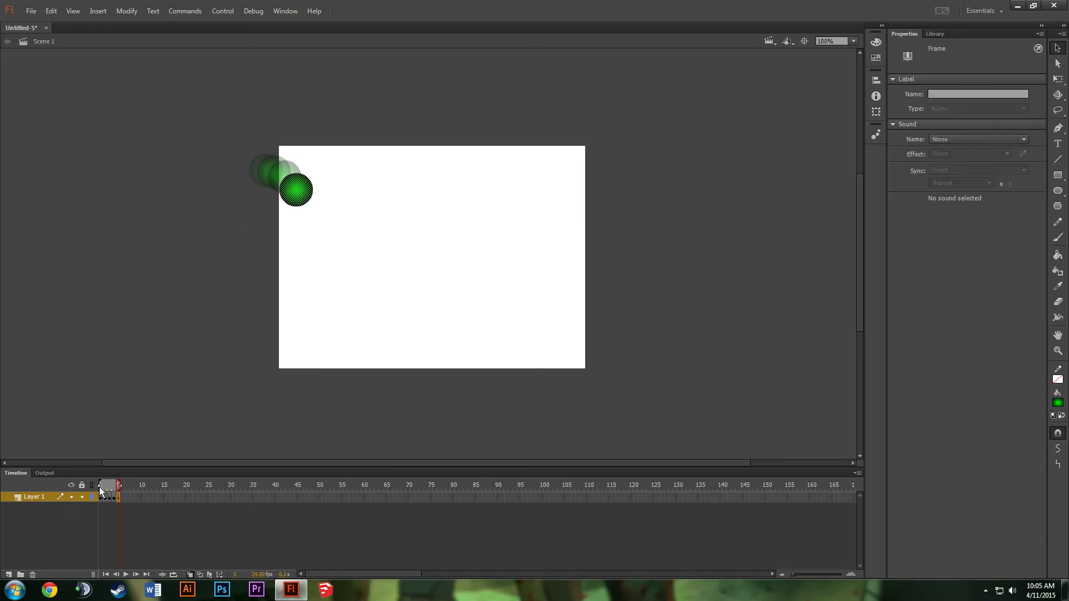
drag(100, 487, 97, 486)
click(243, 172)
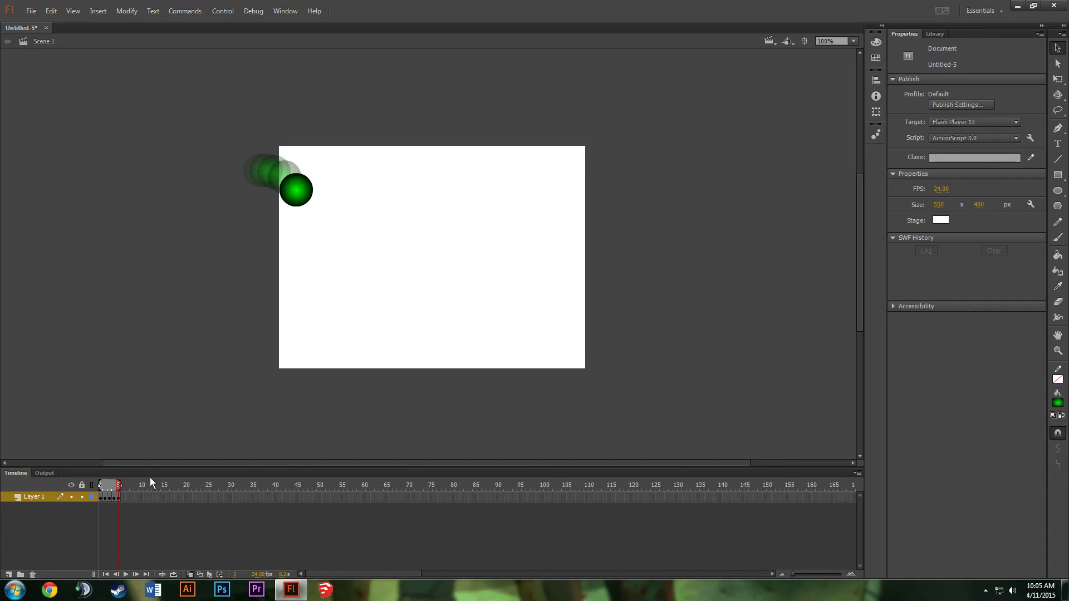
- Insert a keyframe at frame 6, move the ball to about X 26, Y 96, and extend the onion skin range to frame 1
right_click(123, 497)
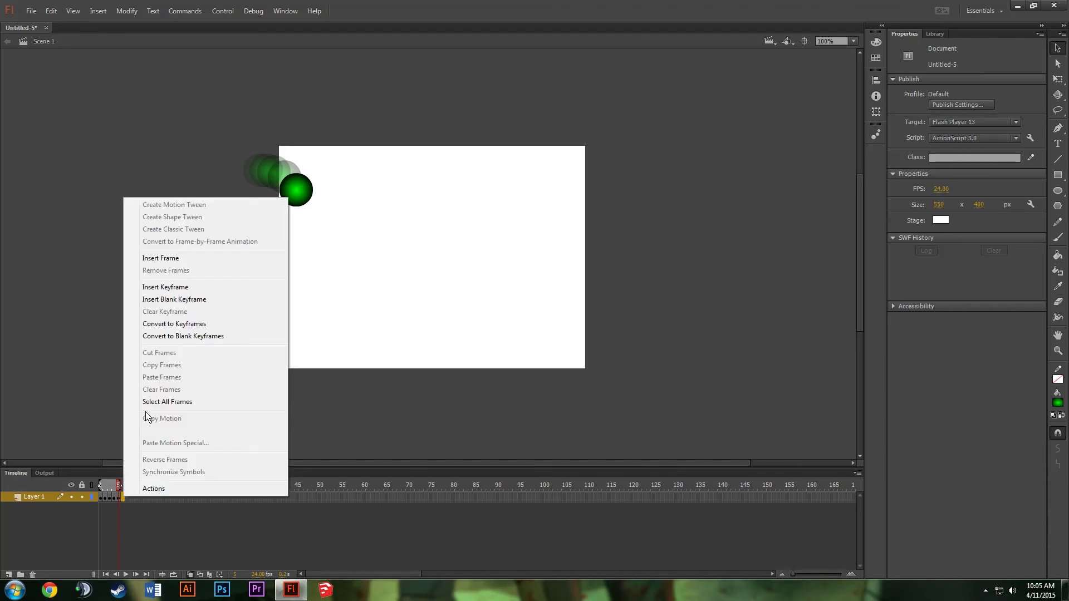
click(194, 288)
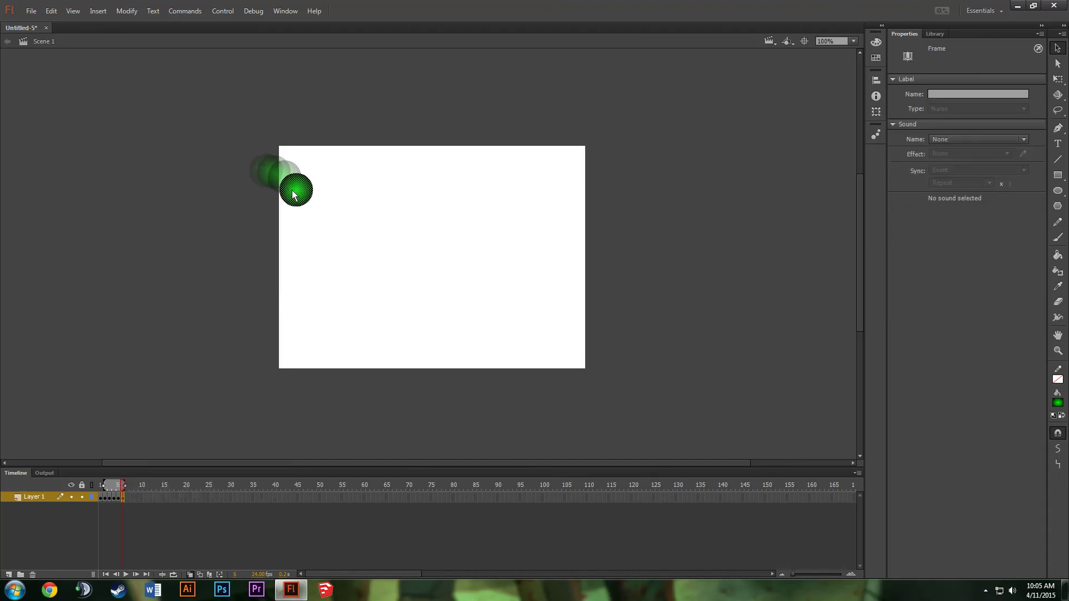
drag(299, 193, 313, 219)
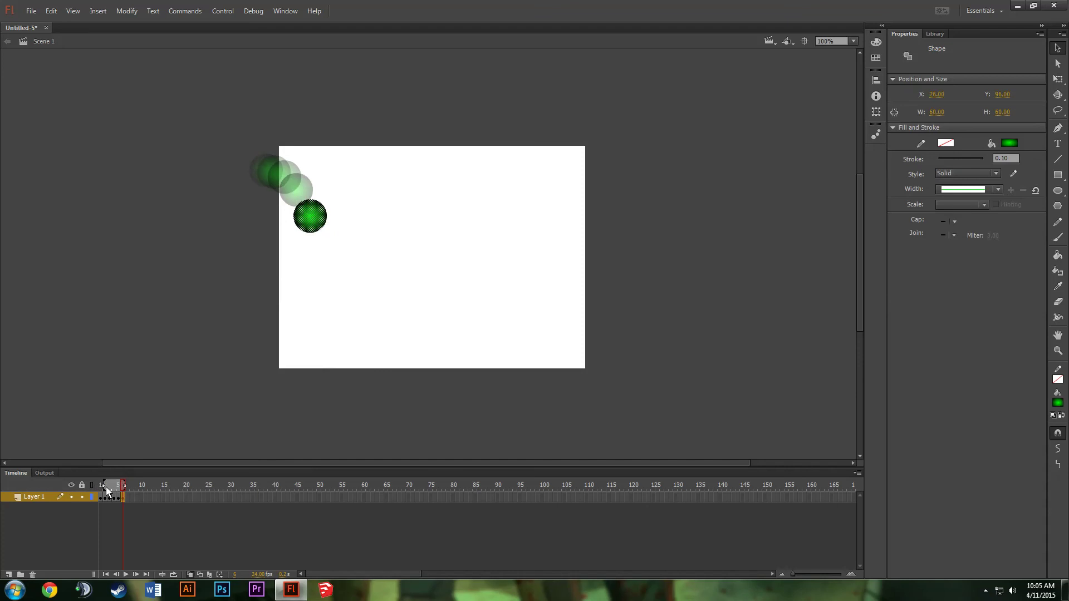
drag(104, 485, 89, 486)
- Insert a keyframe at frame 7 and move the ball down to about X 52, Y 164
right_click(128, 497)
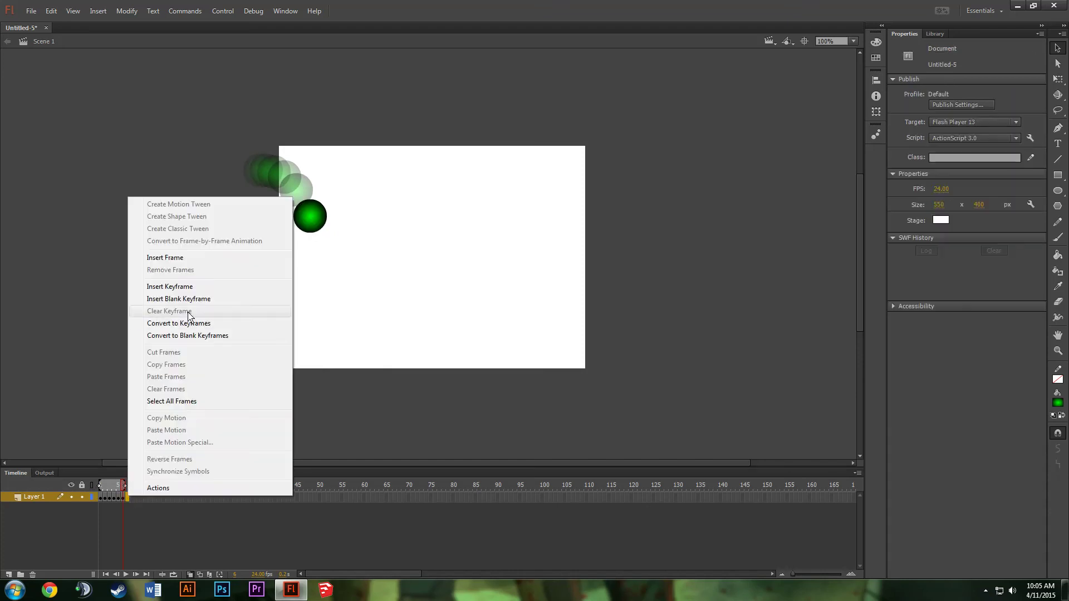
click(211, 286)
drag(313, 223, 328, 263)
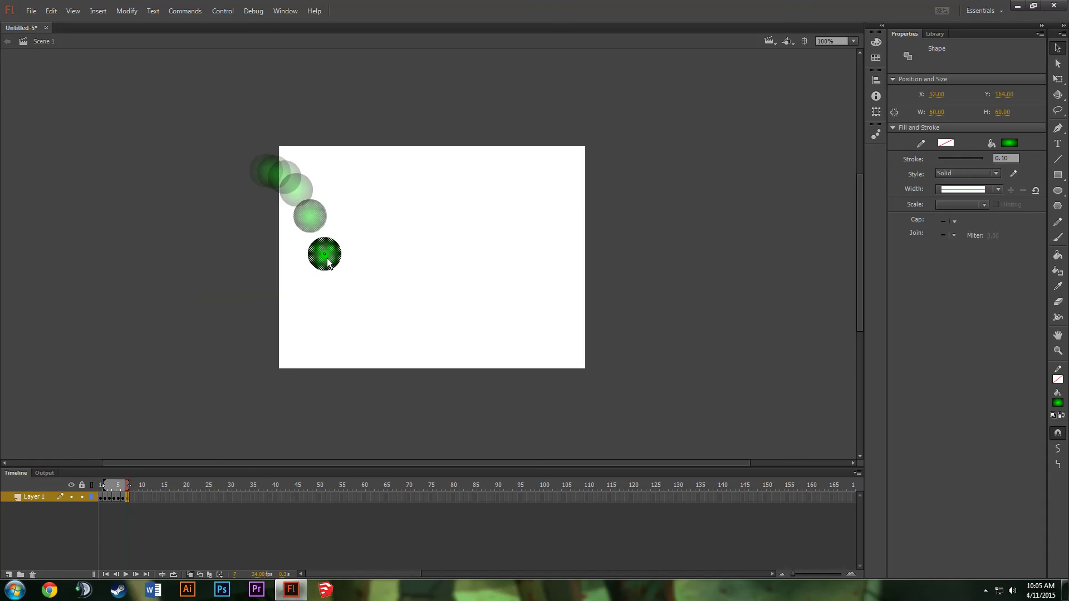
- Insert a keyframe at frame 8 and move the ball down to about X 75, Y 256
right_click(132, 496)
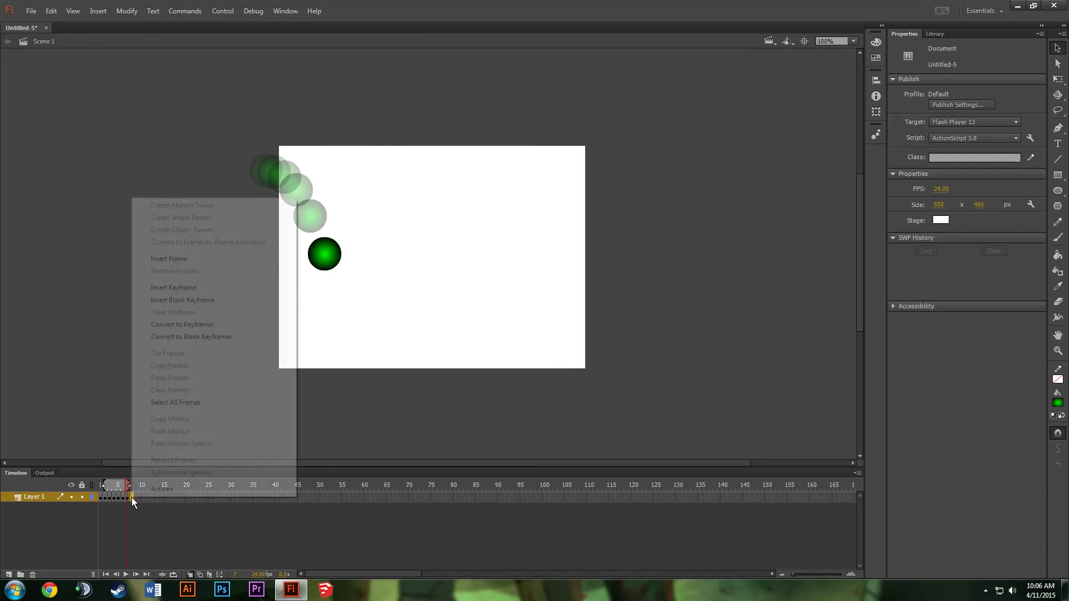
click(188, 288)
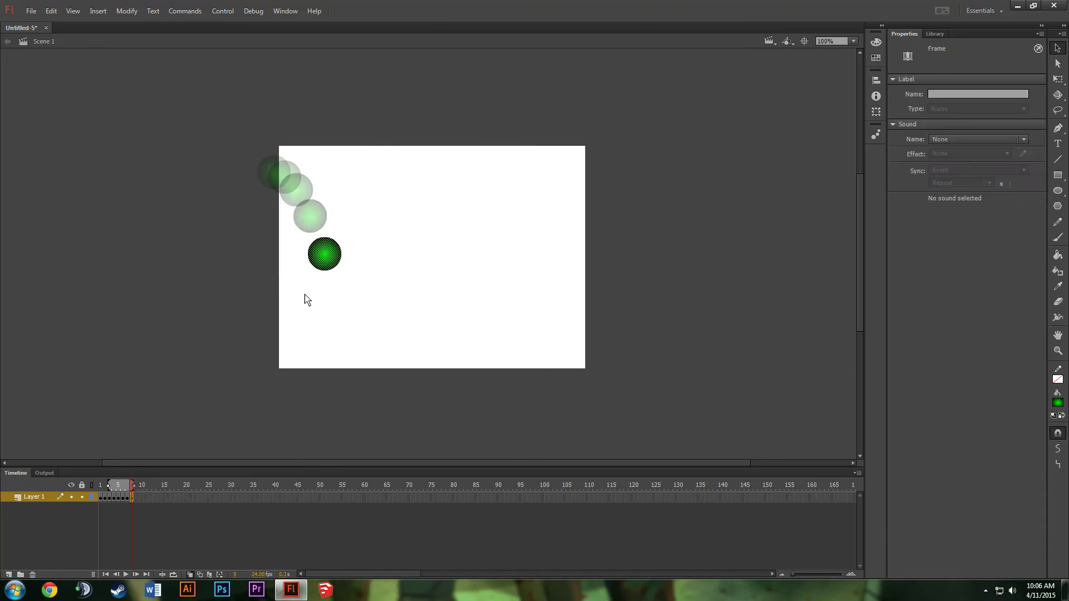
drag(325, 262, 339, 310)
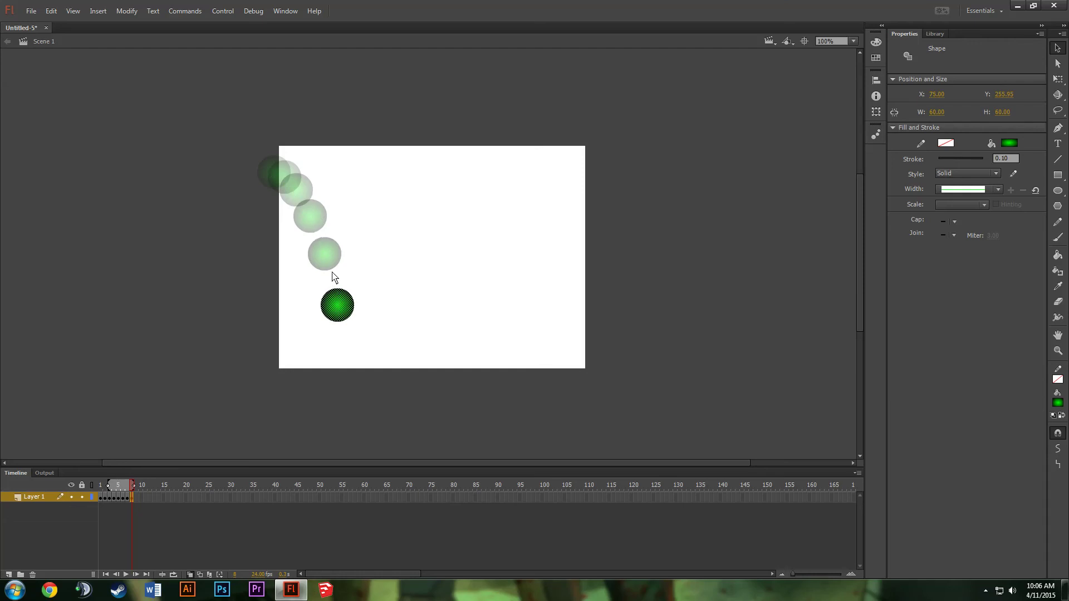
- Insert a keyframe at frame 9, move the ball to the stage floor at about X 85, Y 340, and extend the onion skin range to frame 1
right_click(135, 499)
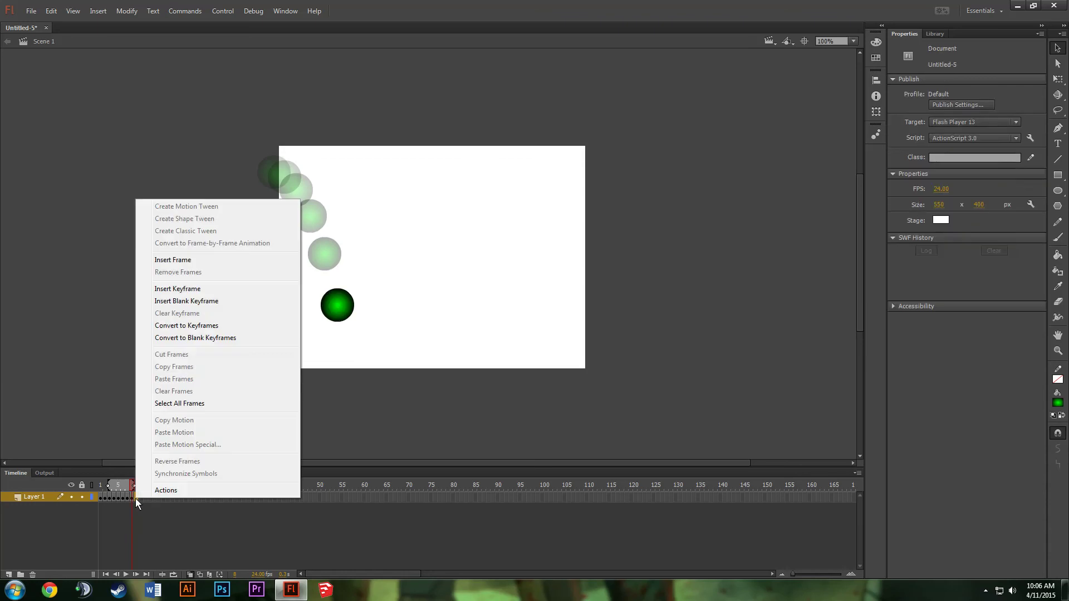
click(210, 289)
drag(338, 312, 343, 359)
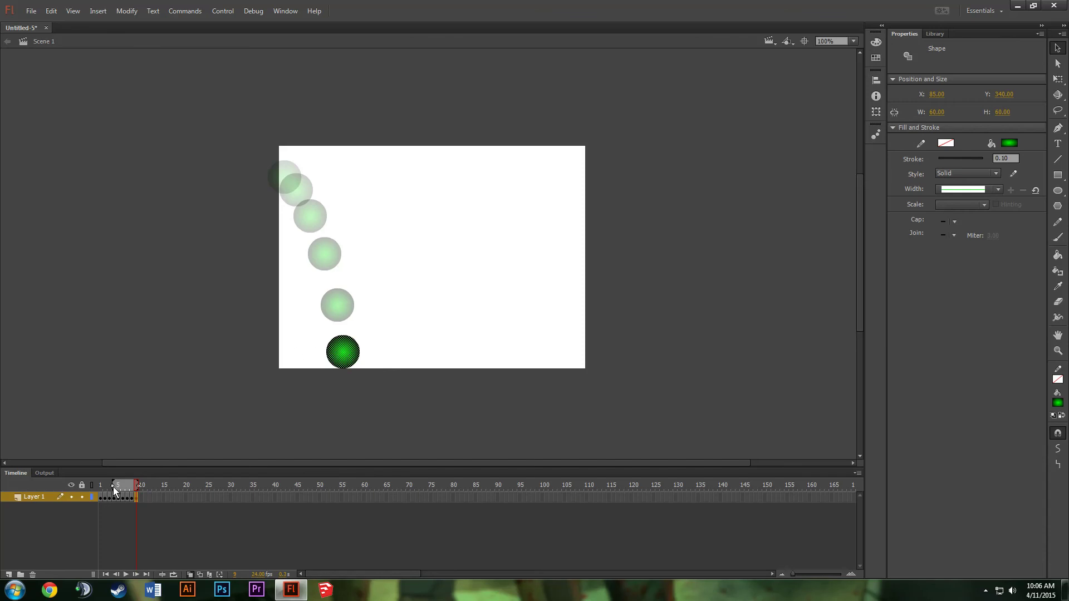
drag(112, 487, 101, 486)
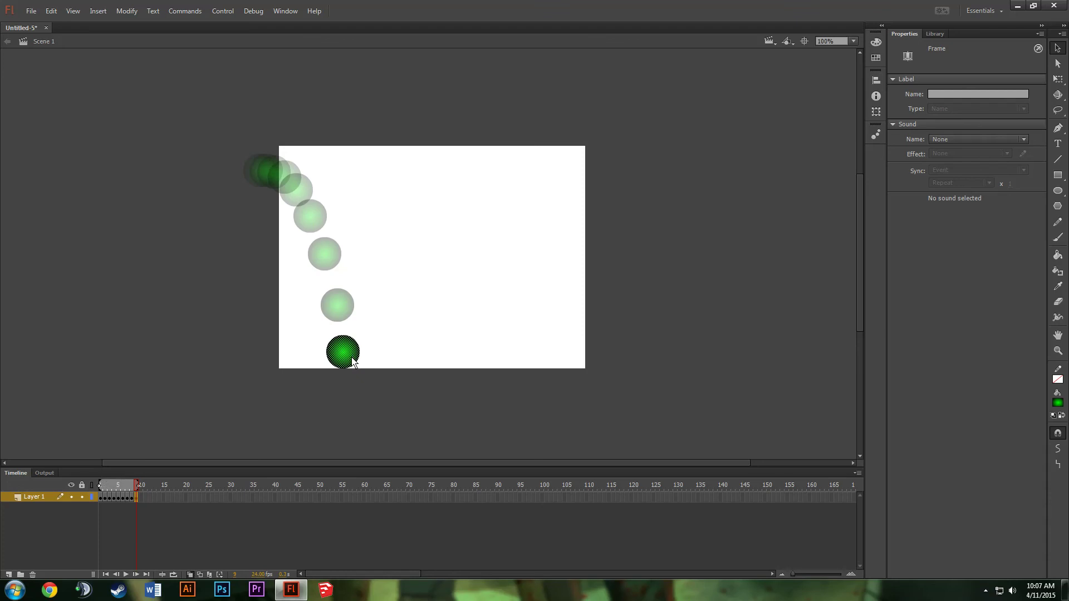
- Play the ball animation several times to check the fall
click(126, 575)
click(127, 576)
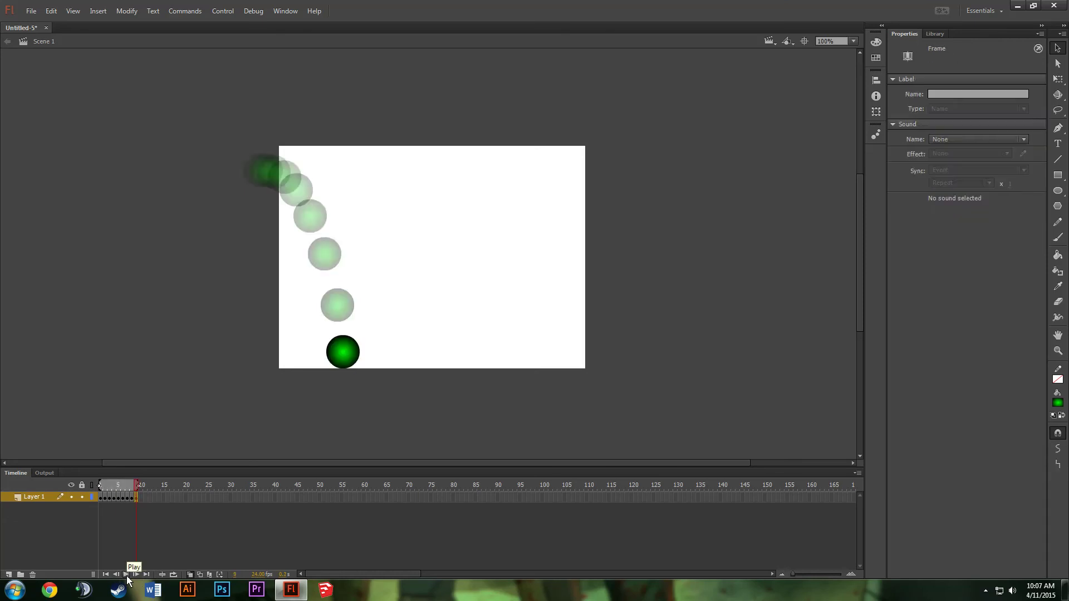
click(127, 576)
click(127, 576)
click(127, 575)
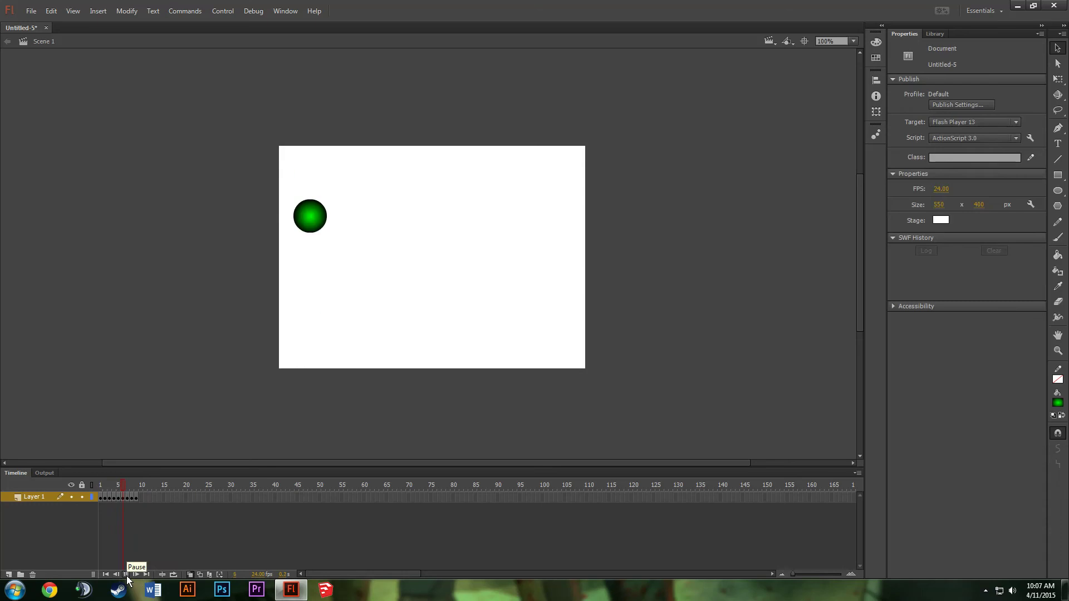
click(126, 575)
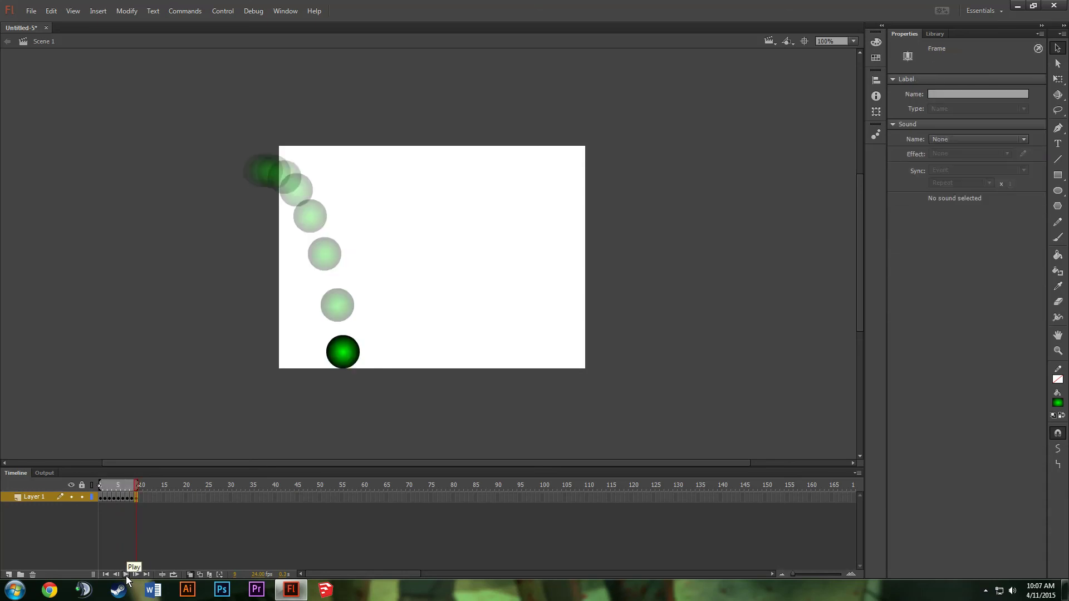
click(127, 575)
- Nudge the ball 2 pixels right at frame 6 and 3 pixels right at frame 7
mouse_move(129, 497)
mouse_down()
mouse_move(118, 498)
mouse_move(128, 500)
mouse_up()
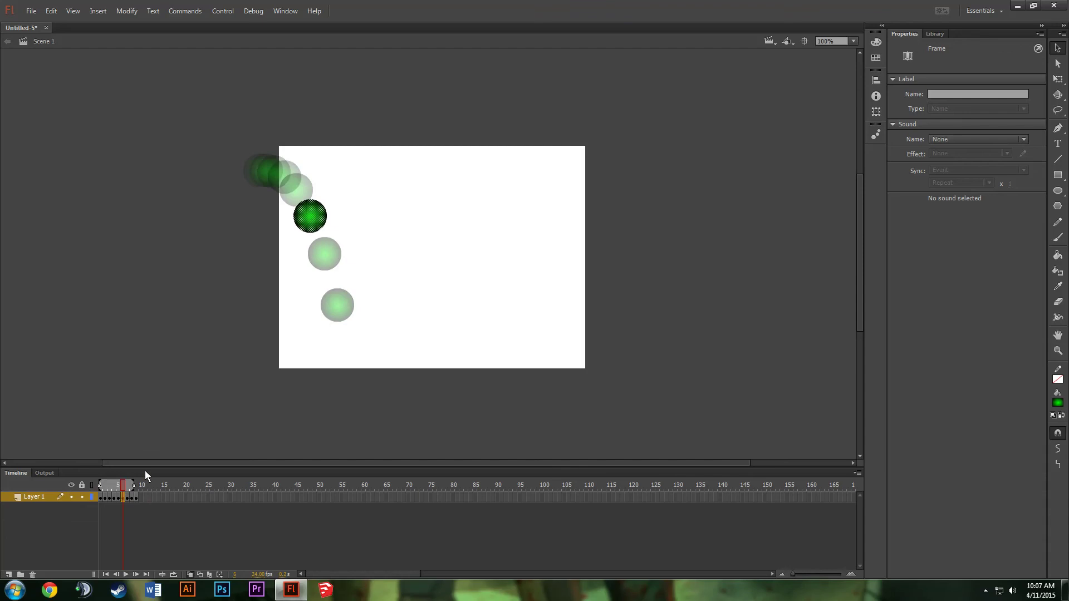
key(Right)
key(Right)
click(127, 496)
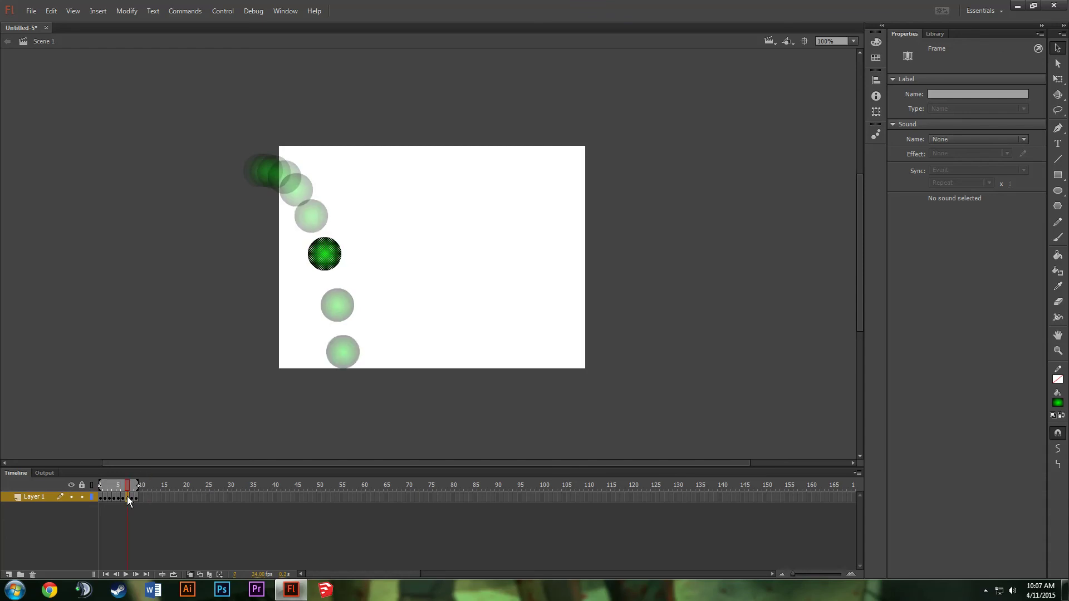
key(Right)
key(Right)
key(Right)
- Nudge the ball 3 pixels right at frame 8 and 3 pixels right at frame 9
click(132, 497)
key(Right)
key(Right)
key(Right)
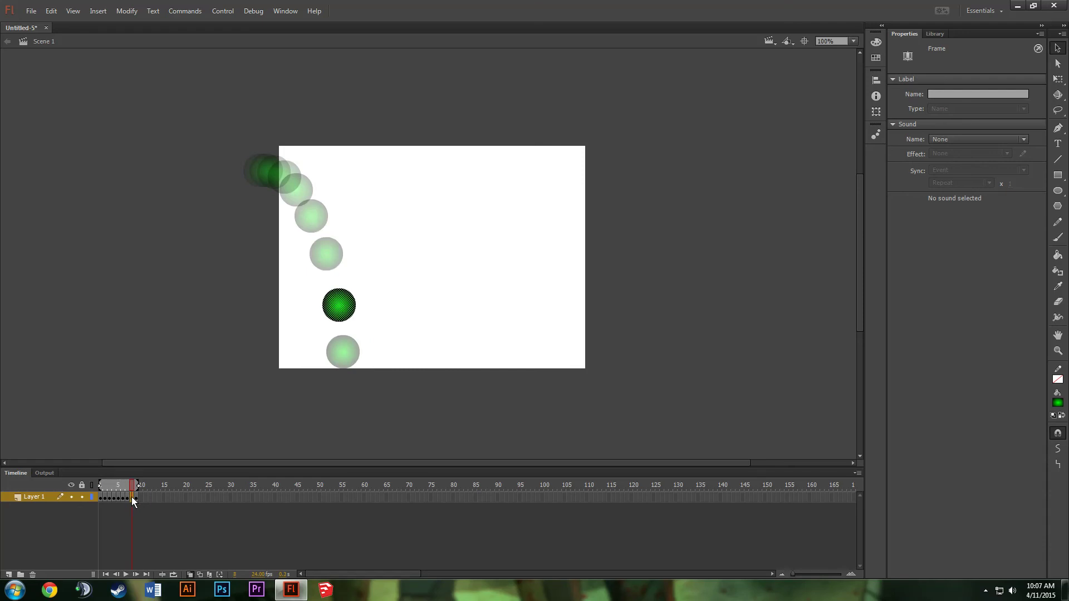
click(136, 497)
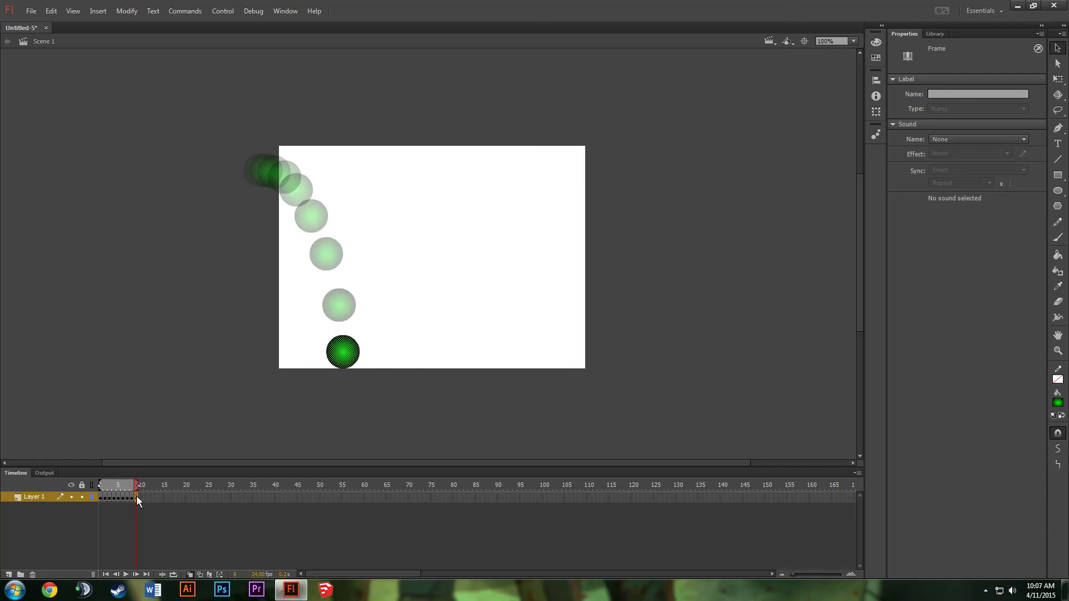
key(Right)
key(Right)
key(Right)
- Insert a keyframe at frame 10, raise the ball to about X 104, Y 258, and nudge it 3 pixels down
right_click(141, 497)
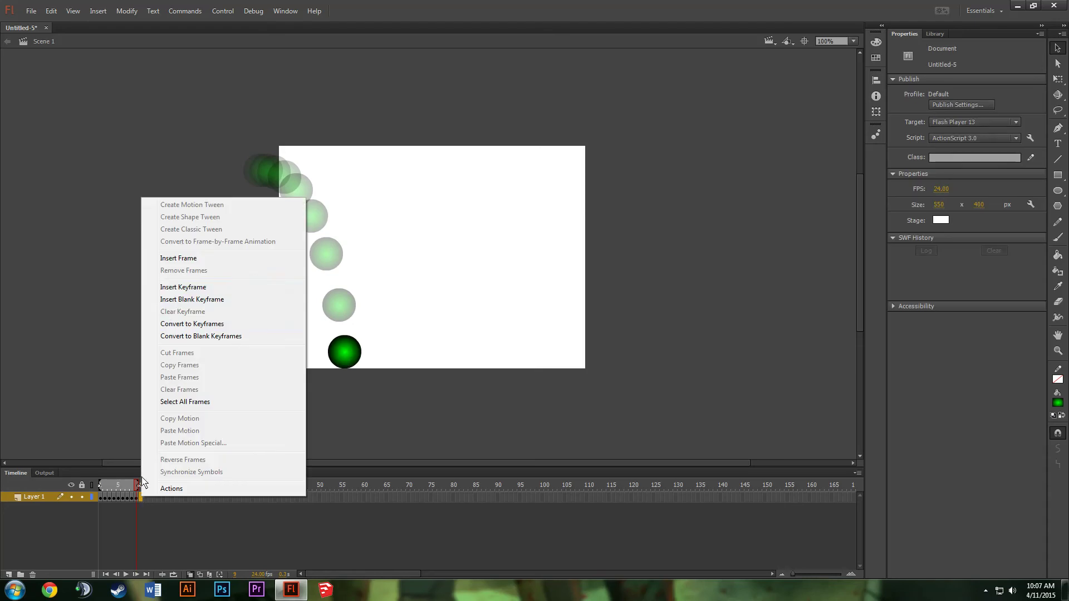
click(207, 287)
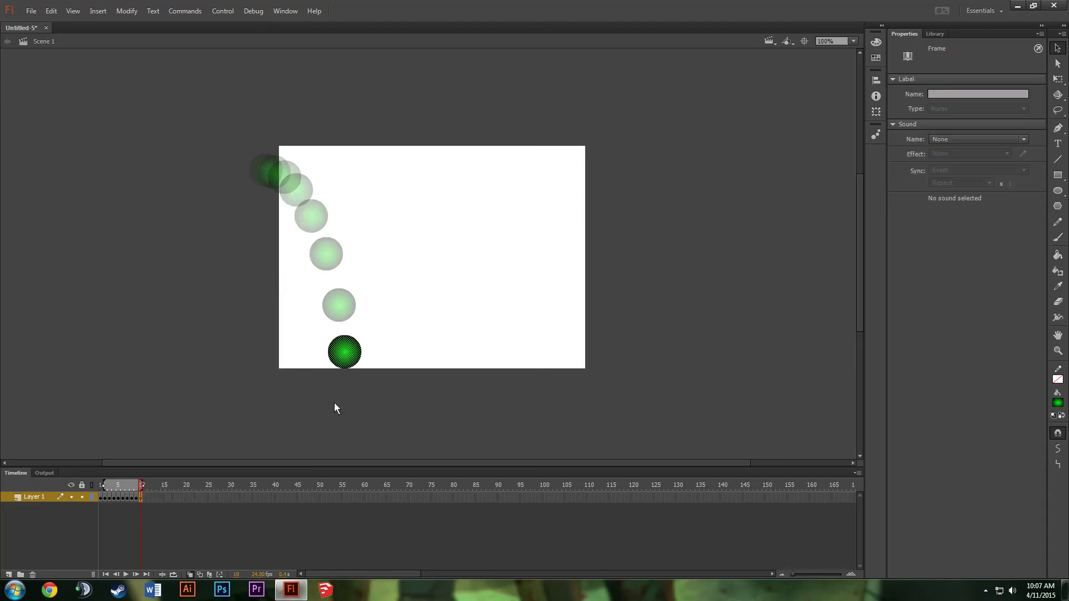
drag(347, 352, 355, 312)
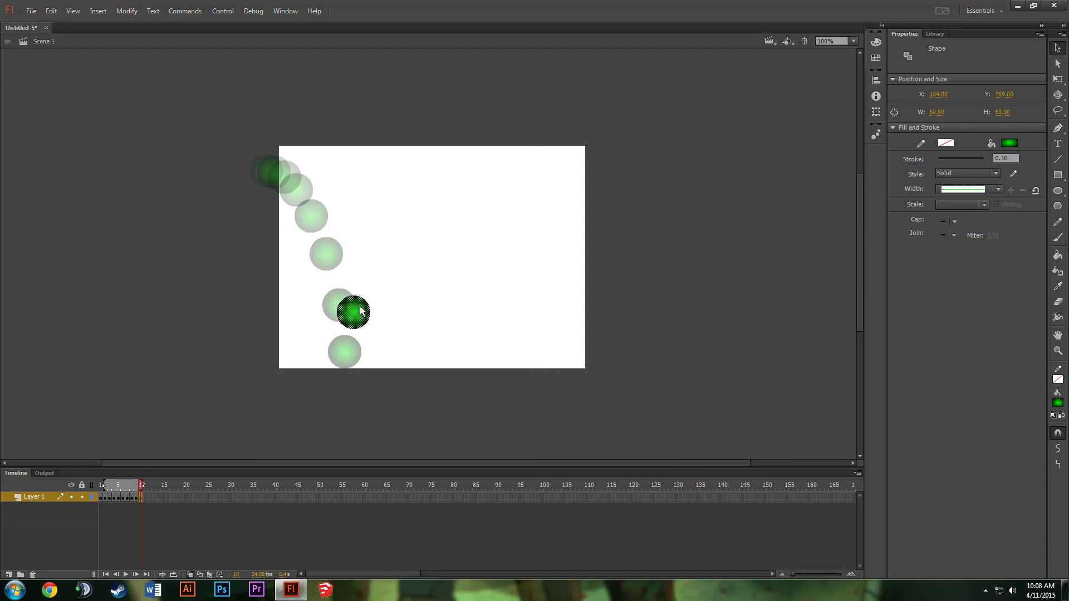
drag(356, 315, 353, 309)
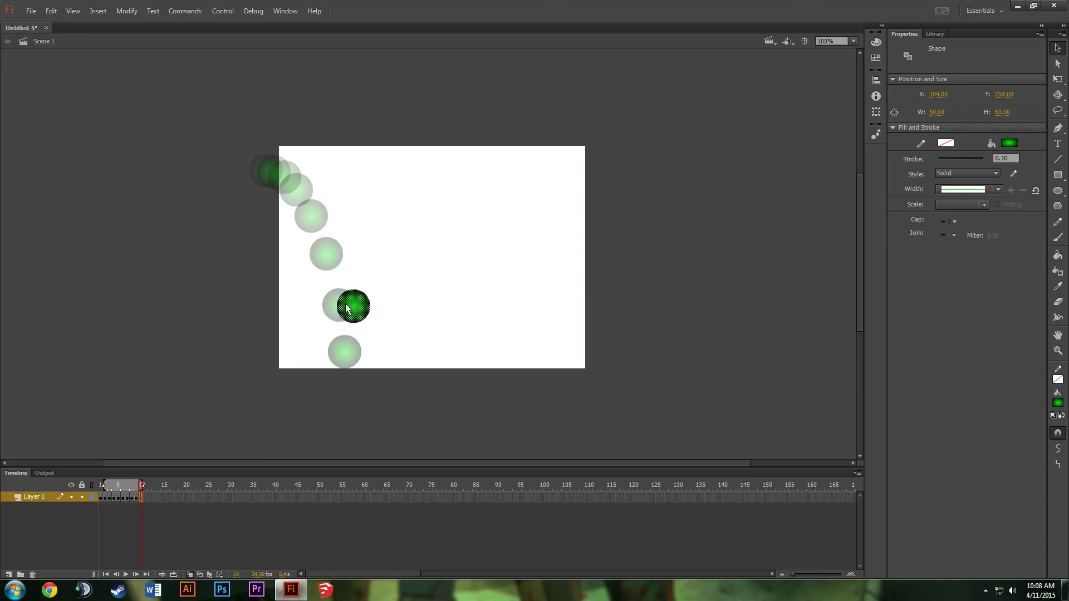
key(Down)
key(Down)
key(Down)
- Insert a keyframe at frame 11 and move the ball up to about X 132, Y 172
right_click(145, 497)
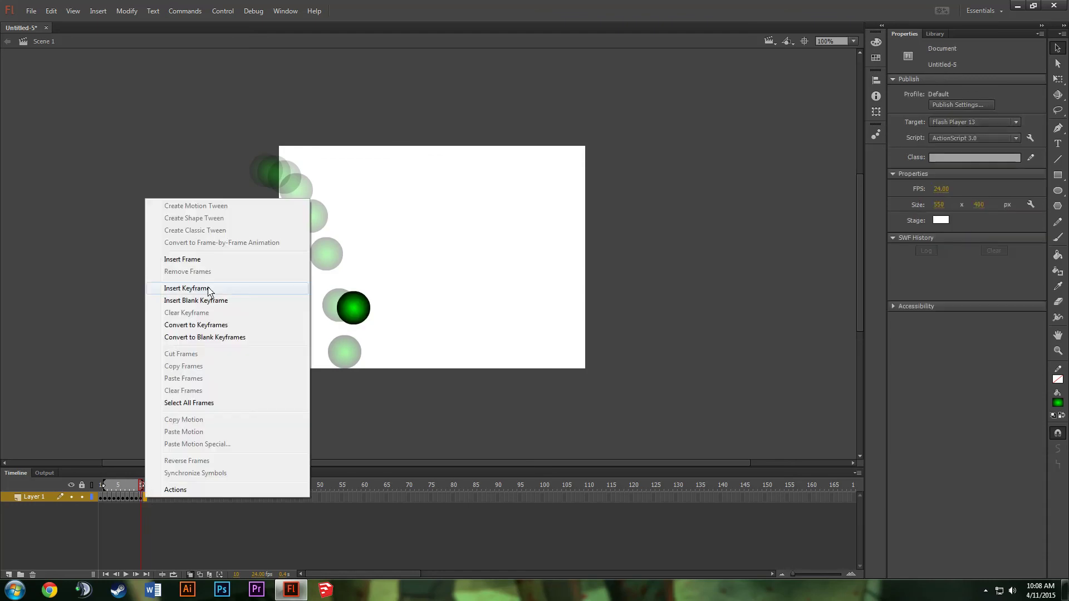
click(228, 290)
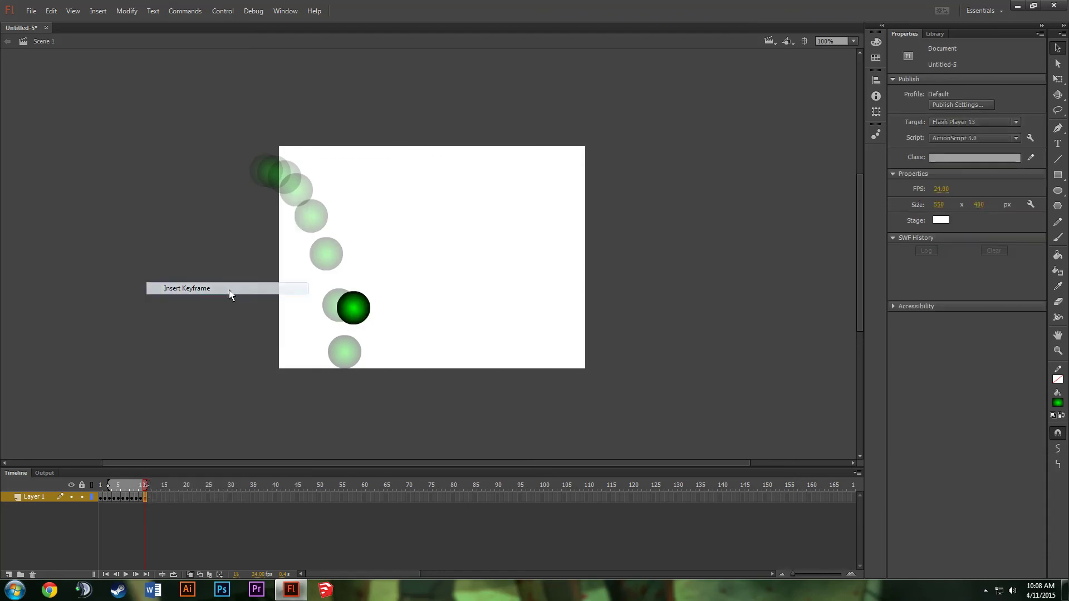
drag(353, 308, 362, 259)
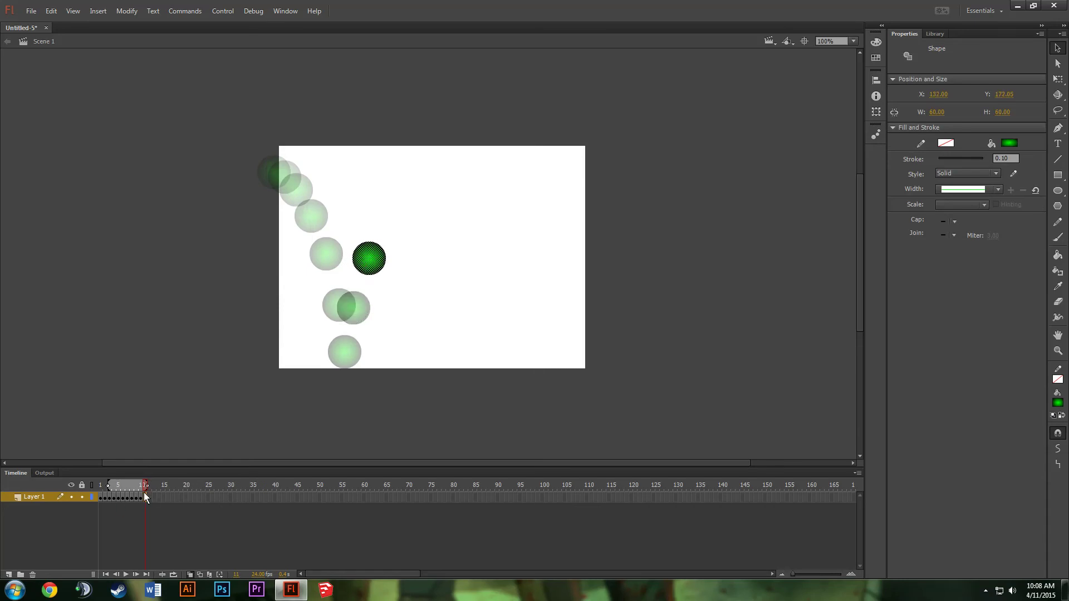
- Insert a keyframe at frame 12 and move the ball up to about X 173, Y 108
right_click(148, 496)
click(201, 285)
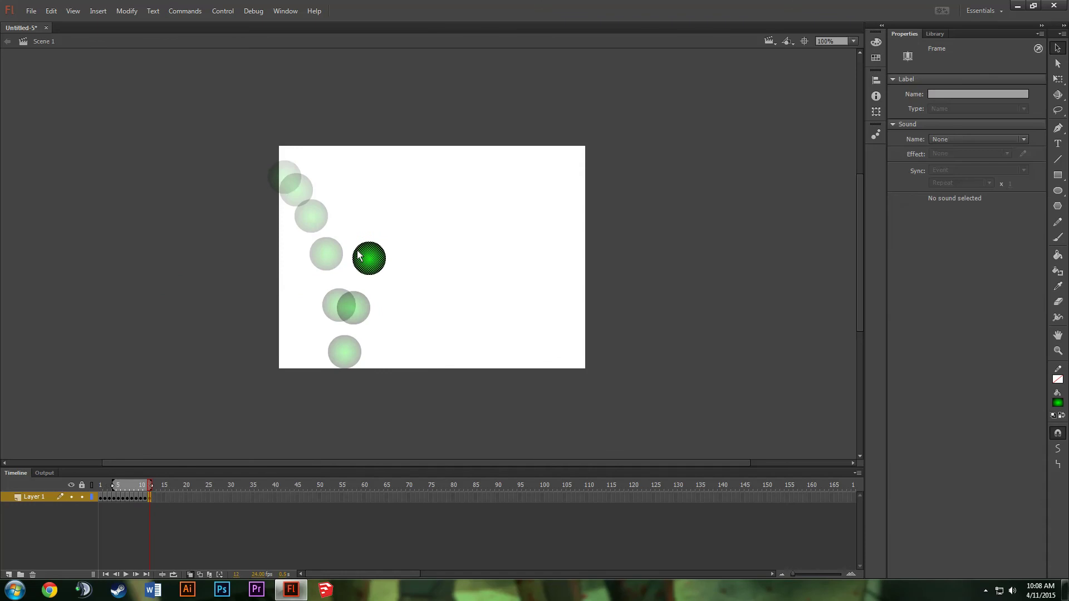
drag(368, 261, 391, 227)
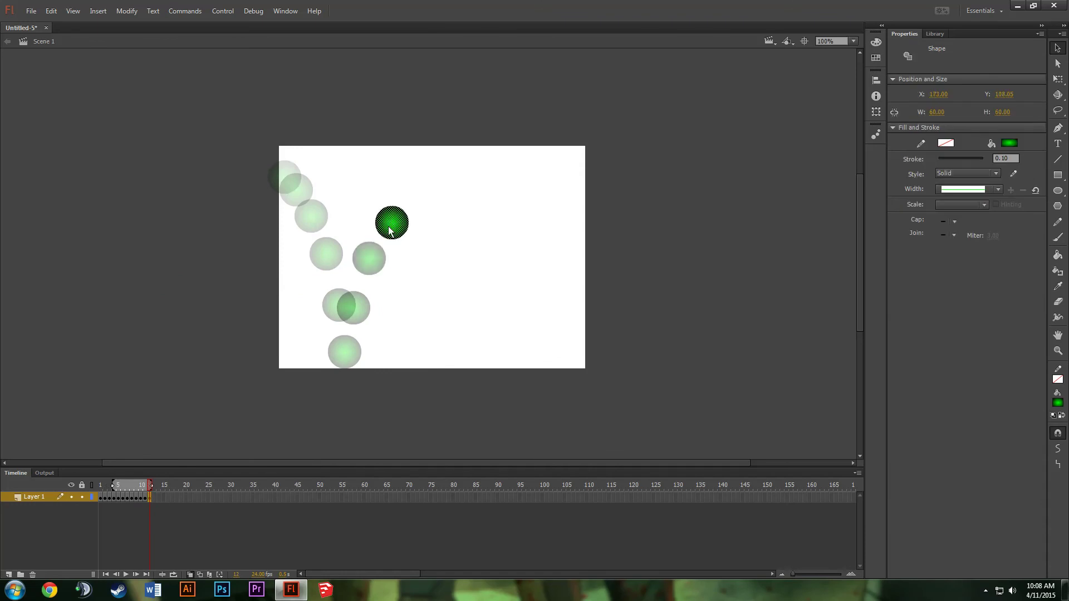
- Insert a keyframe at frame 13, move the ball to about X 211, Y 74, and extend the onion skin range to frame 1
right_click(155, 495)
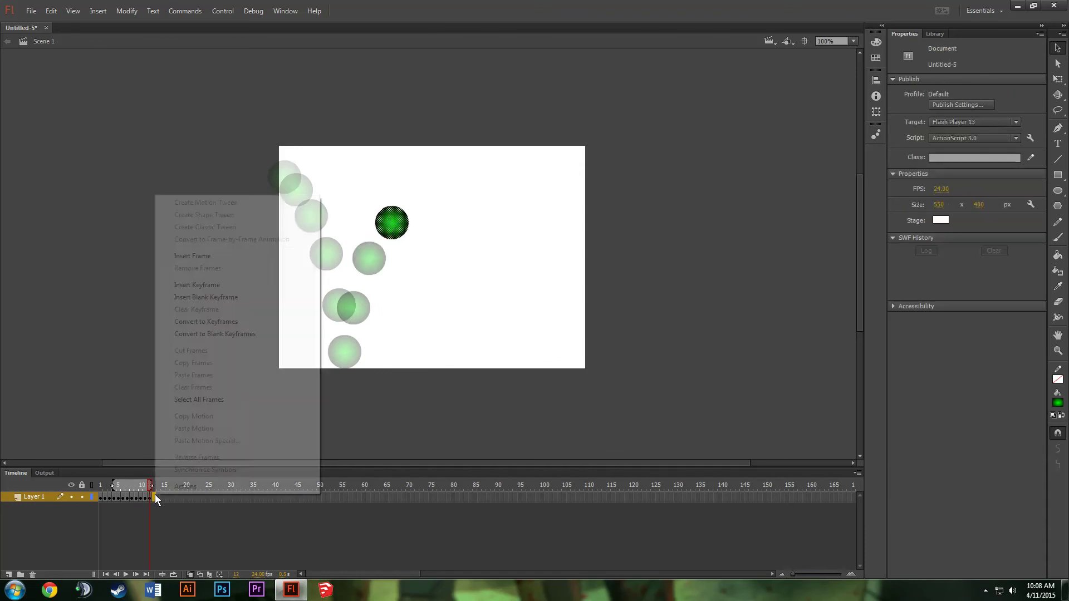
click(239, 283)
drag(385, 230, 411, 209)
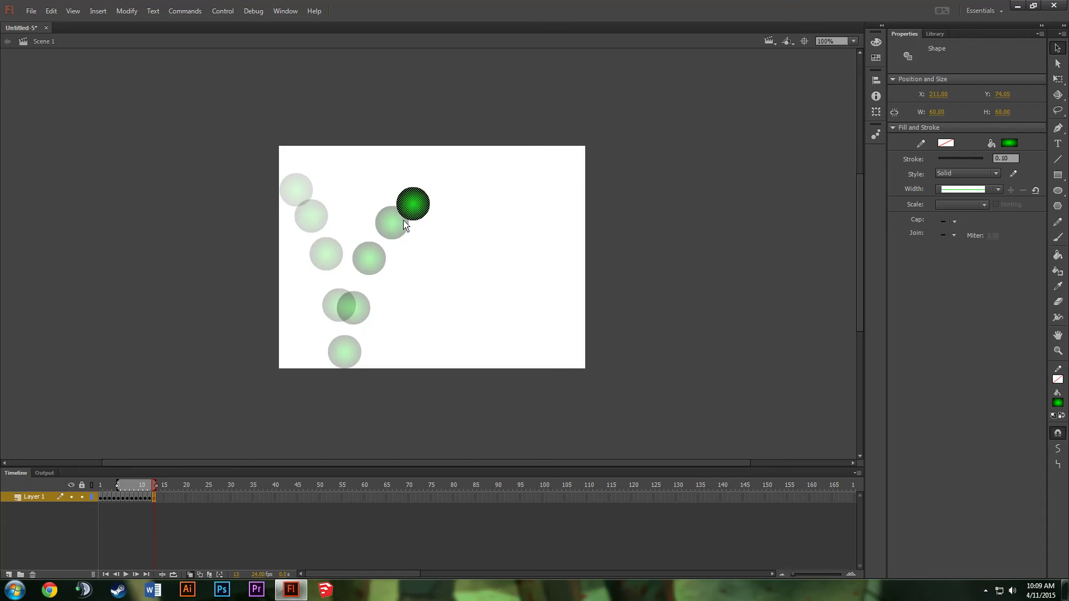
click(118, 486)
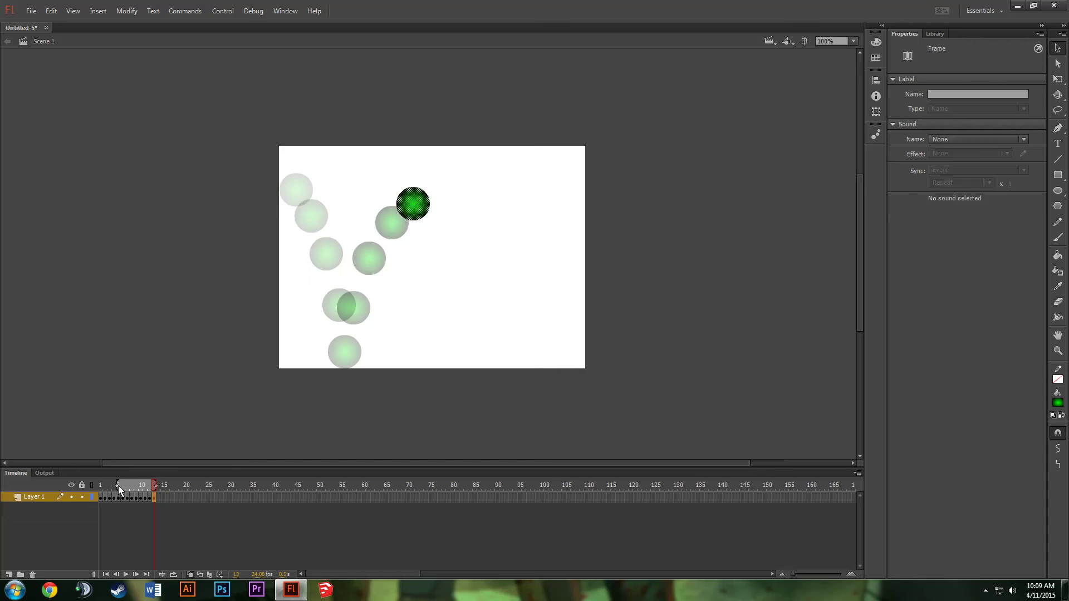
drag(102, 486, 100, 486)
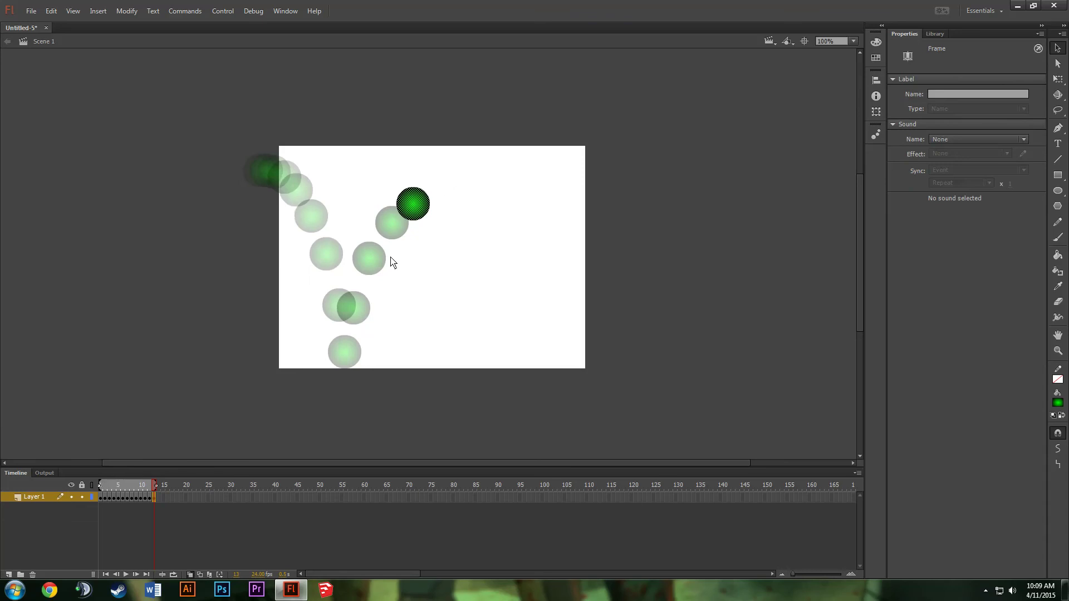
- Insert a keyframe at frame 14 and move the ball slightly up and right to about X 238, Y 59
right_click(158, 497)
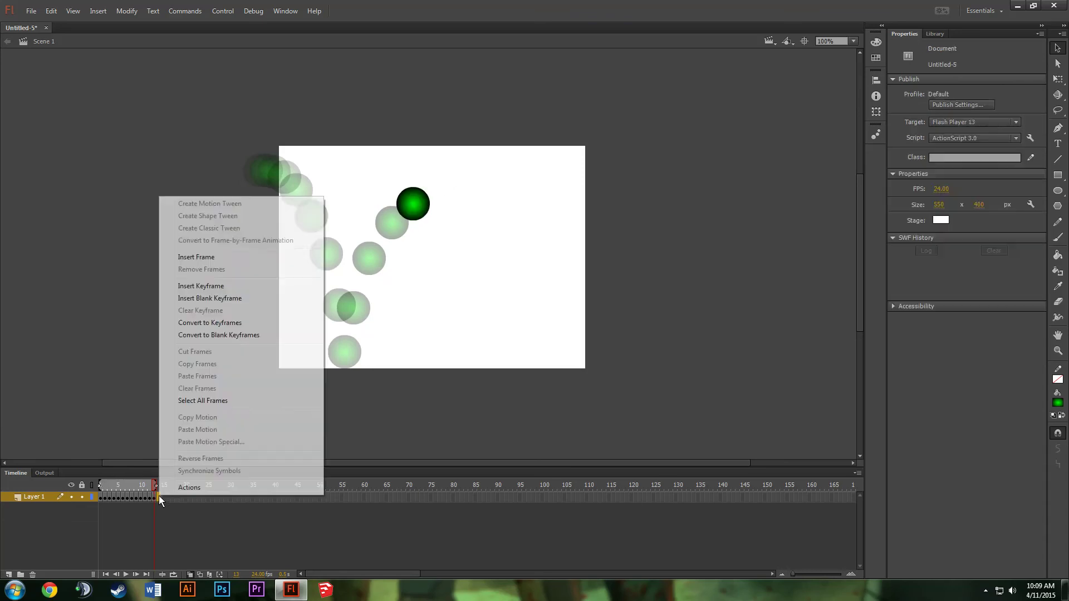
click(243, 286)
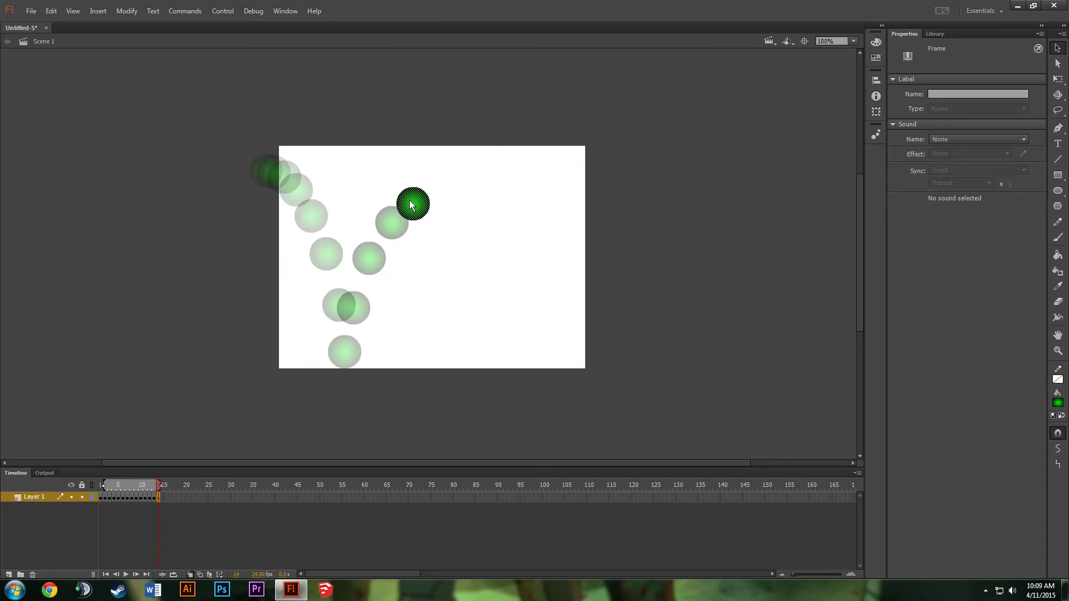
drag(411, 204, 427, 194)
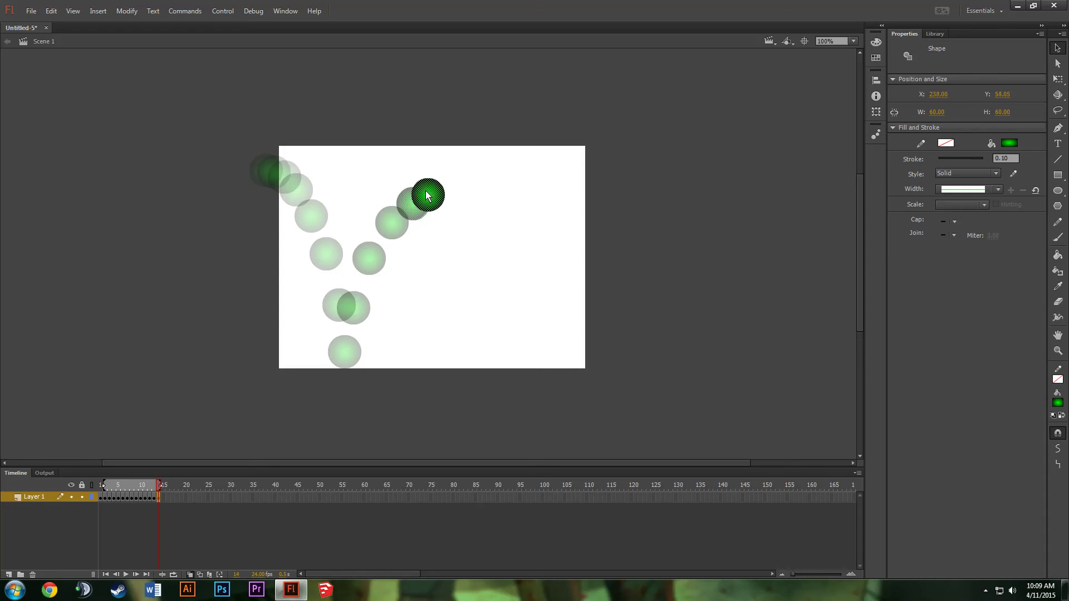
- Insert a keyframe at frame 15, move the ball right to about X 257, and nudge it up to about Y 53
right_click(163, 498)
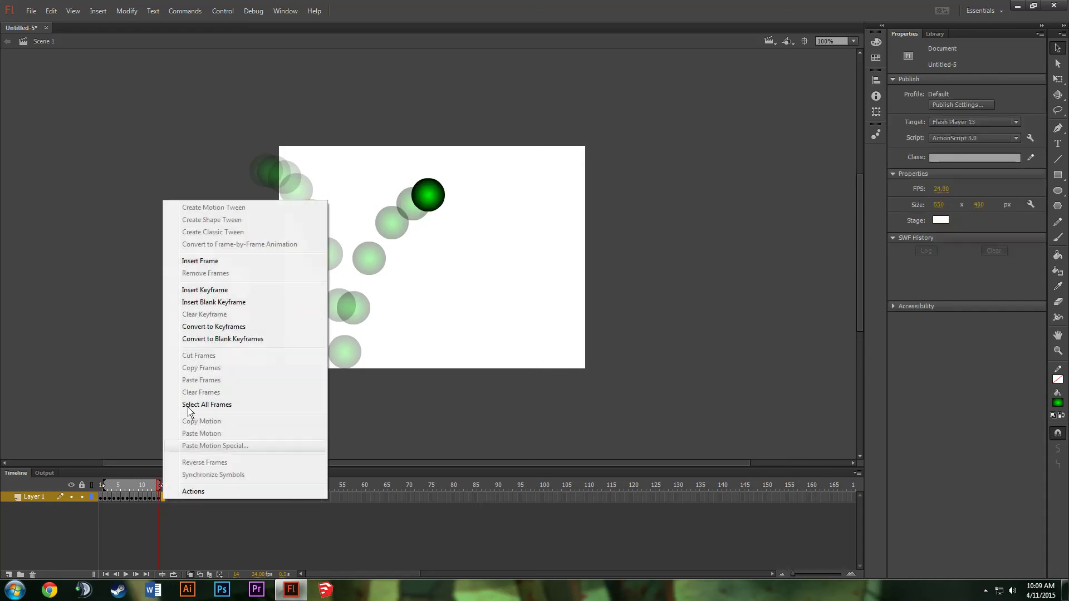
click(229, 289)
drag(430, 192, 441, 189)
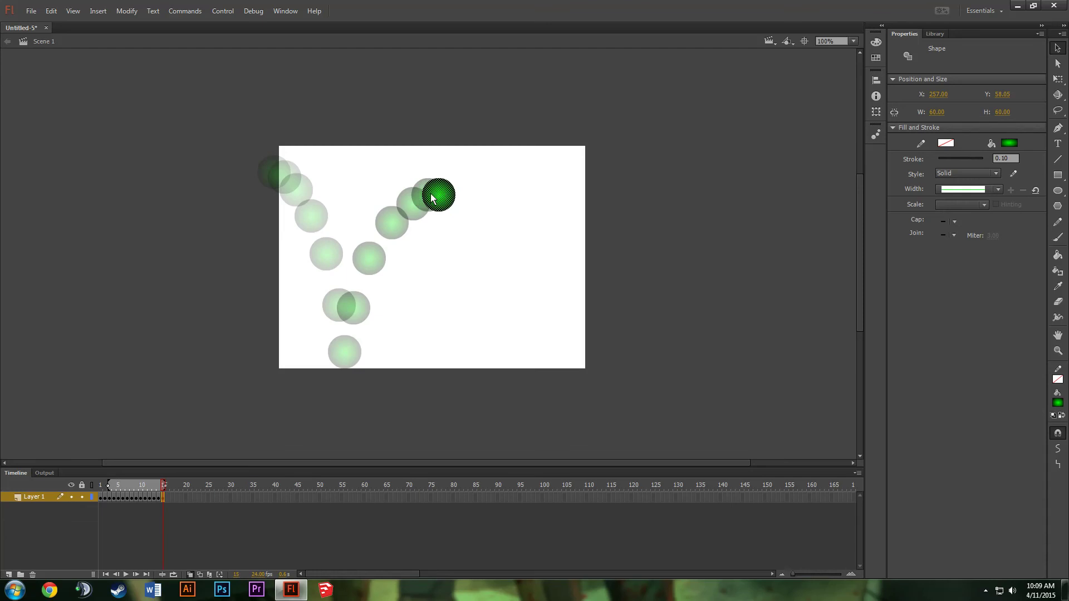
key(Up)
key(Up)
key(Up)
key(Up)
key(Up)
key(Up)
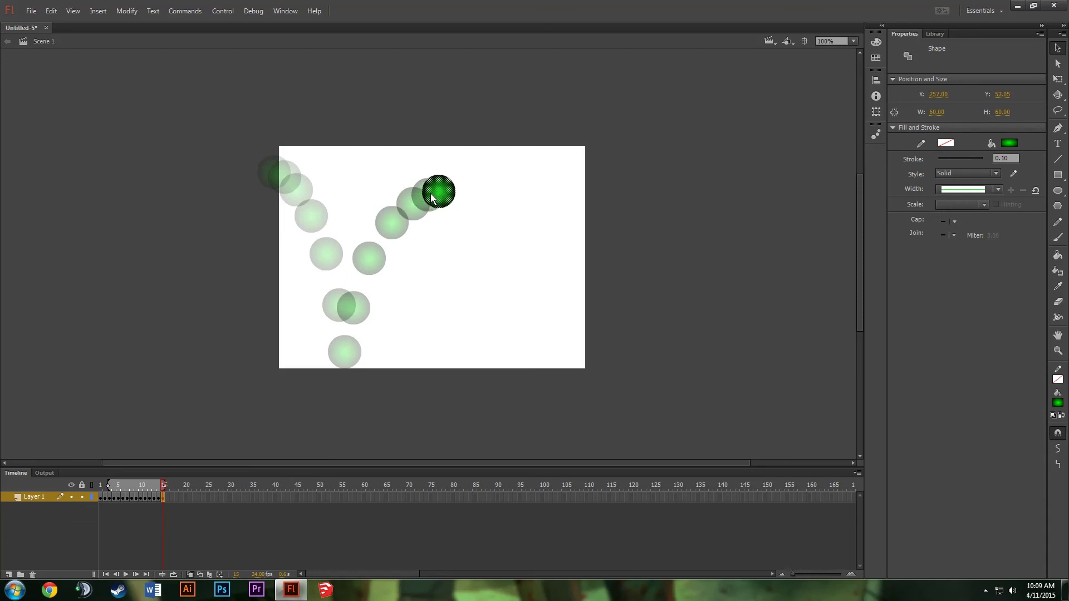
- Insert a keyframe at frame 16 and move the ball slightly right to about X 271
right_click(168, 498)
click(234, 282)
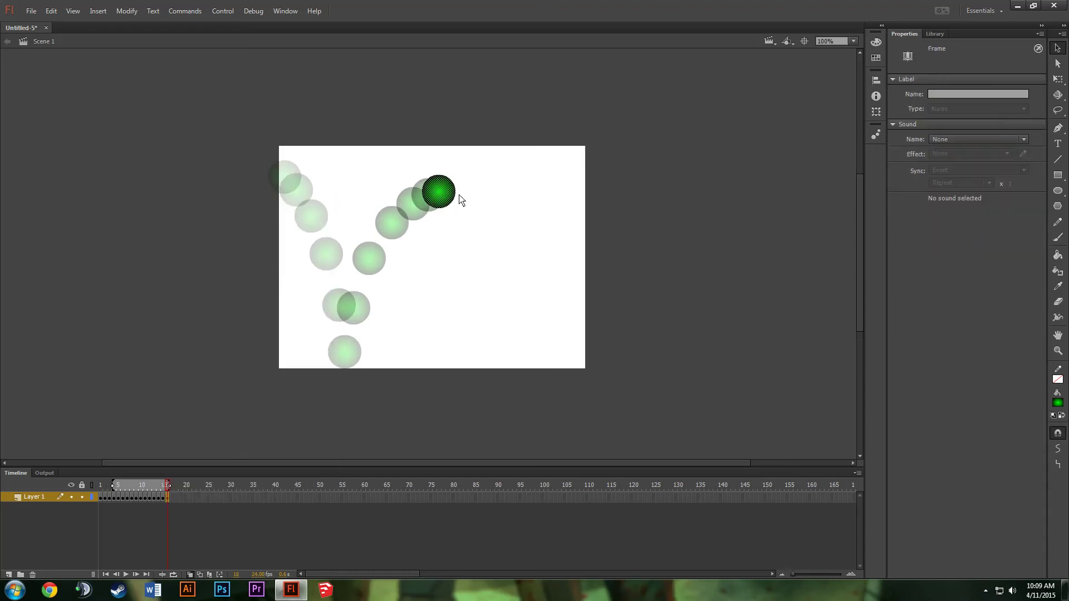
drag(444, 196, 453, 196)
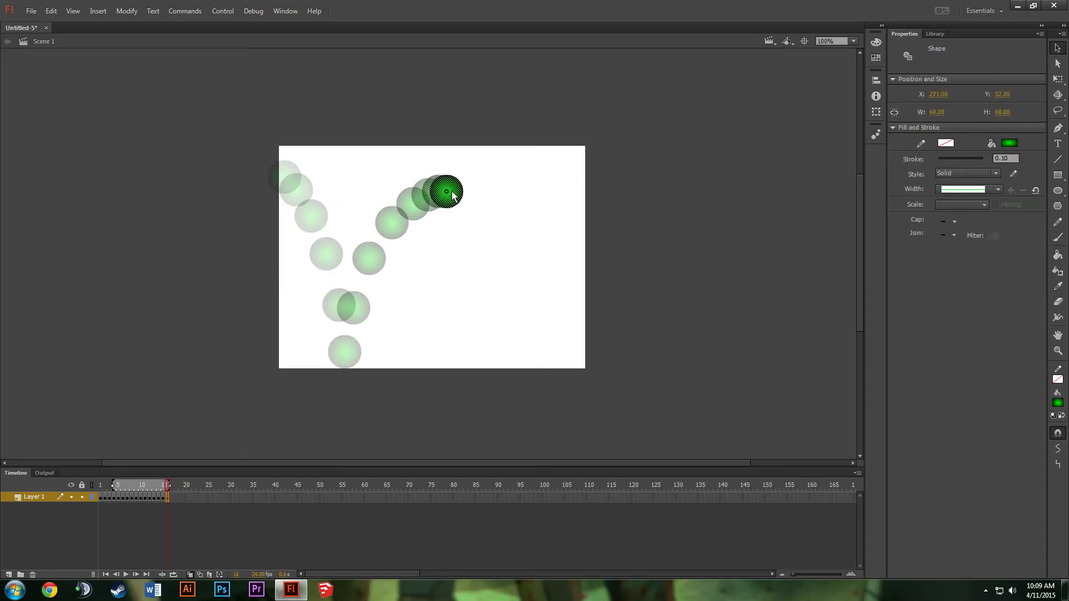
- Insert a keyframe at frame 17, move the ball right, and nudge it down to about X 291, Y 58
right_click(172, 497)
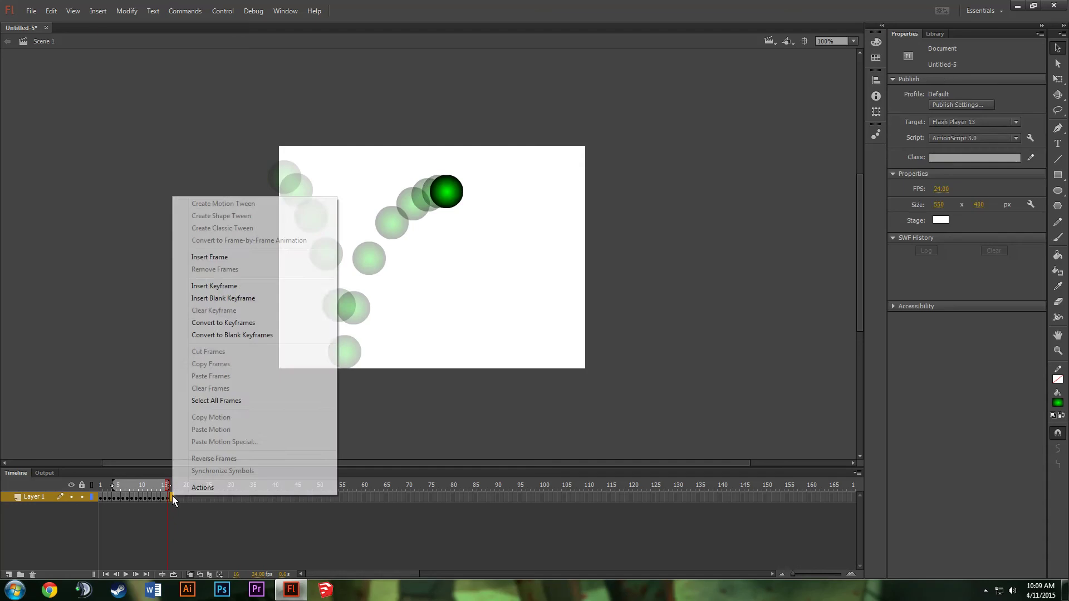
click(244, 289)
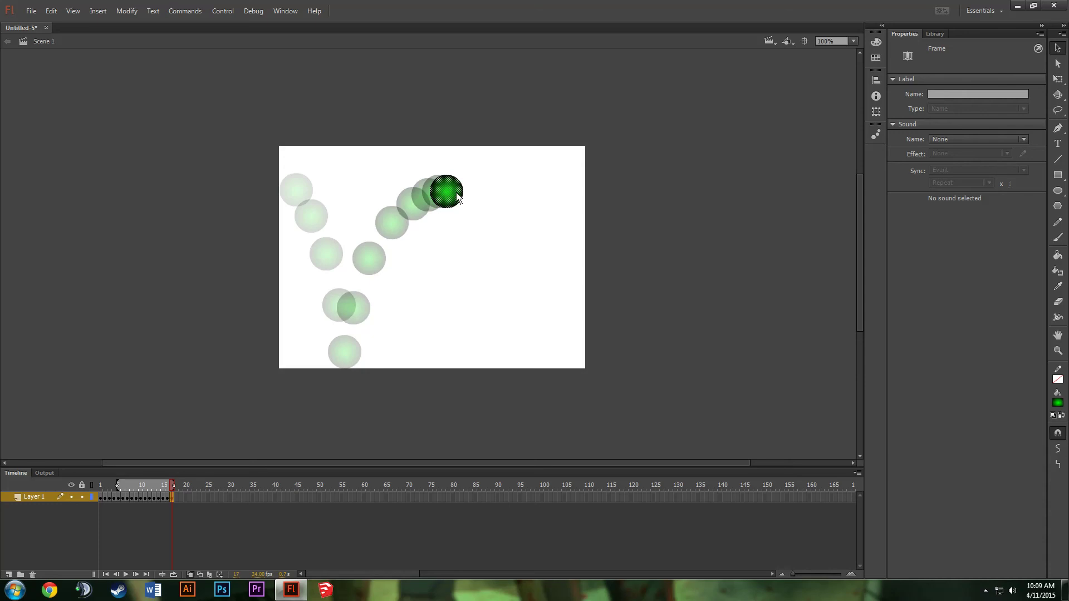
drag(452, 193, 465, 196)
key(Down)
key(Down)
key(Down)
key(Down)
key(Down)
key(Down)
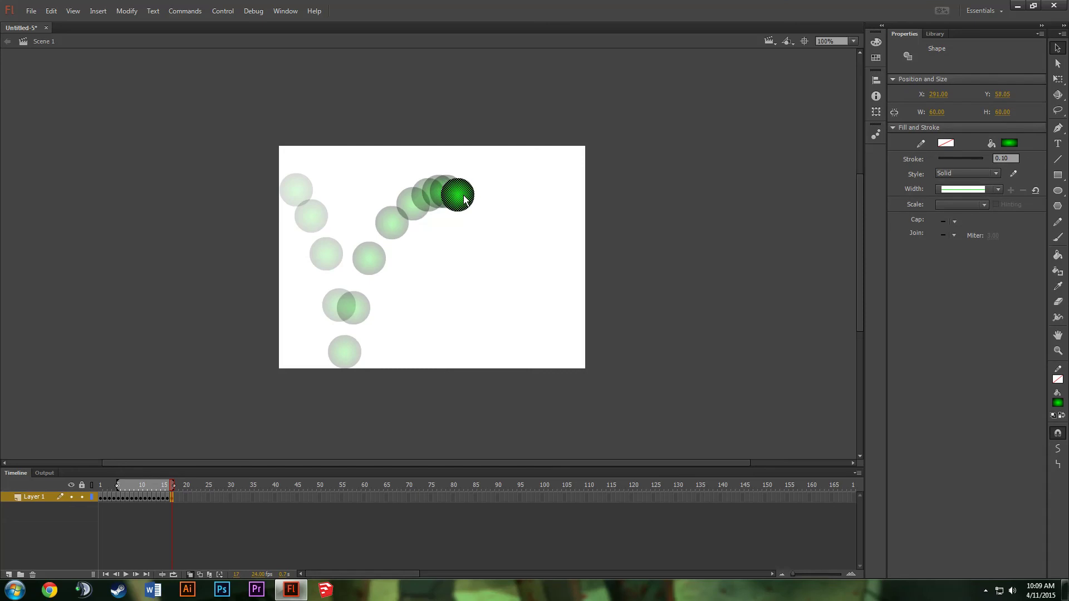
key(Right)
key(Down)
- Insert a keyframe at frame 18 and move the ball down and right to about X 317, Y 87
right_click(175, 496)
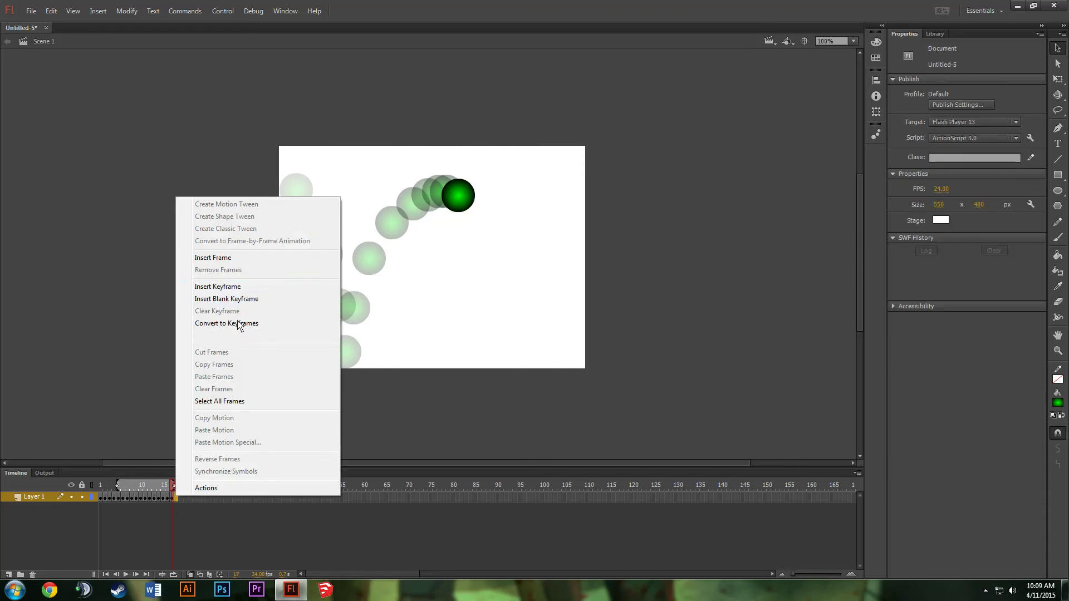
click(240, 288)
drag(459, 203, 474, 217)
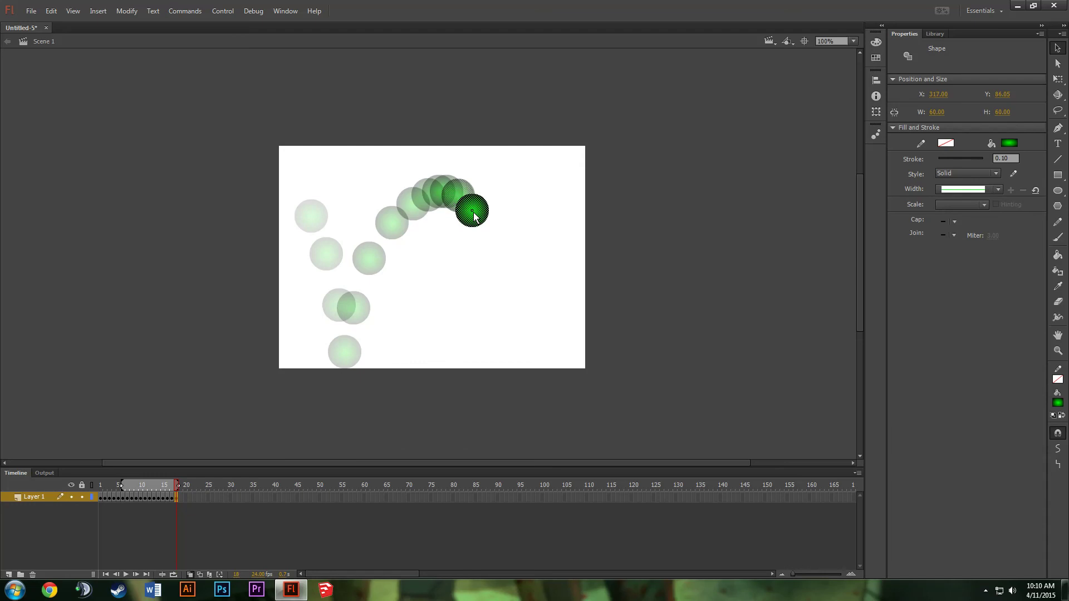
key(Down)
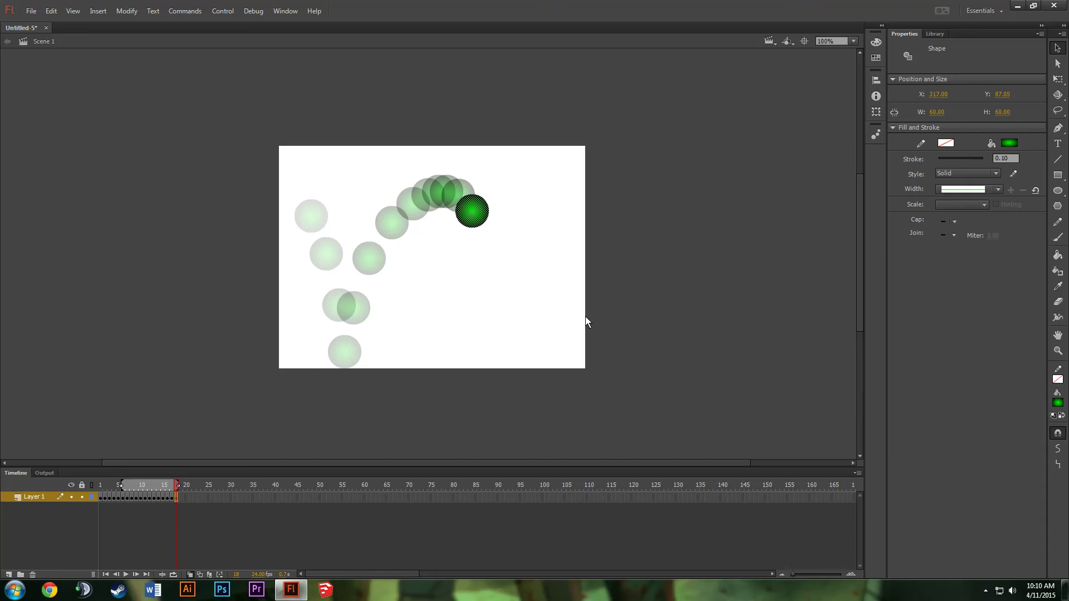
- Insert a keyframe at frame 19 and move the falling ball to about X 339, Y 133
right_click(179, 498)
click(255, 288)
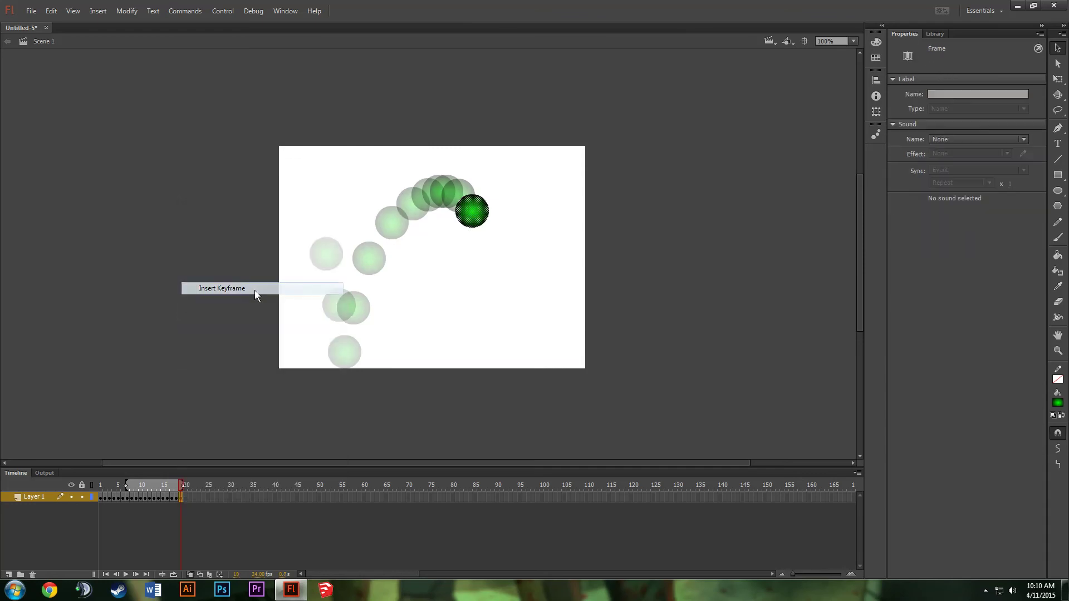
drag(472, 217, 484, 245)
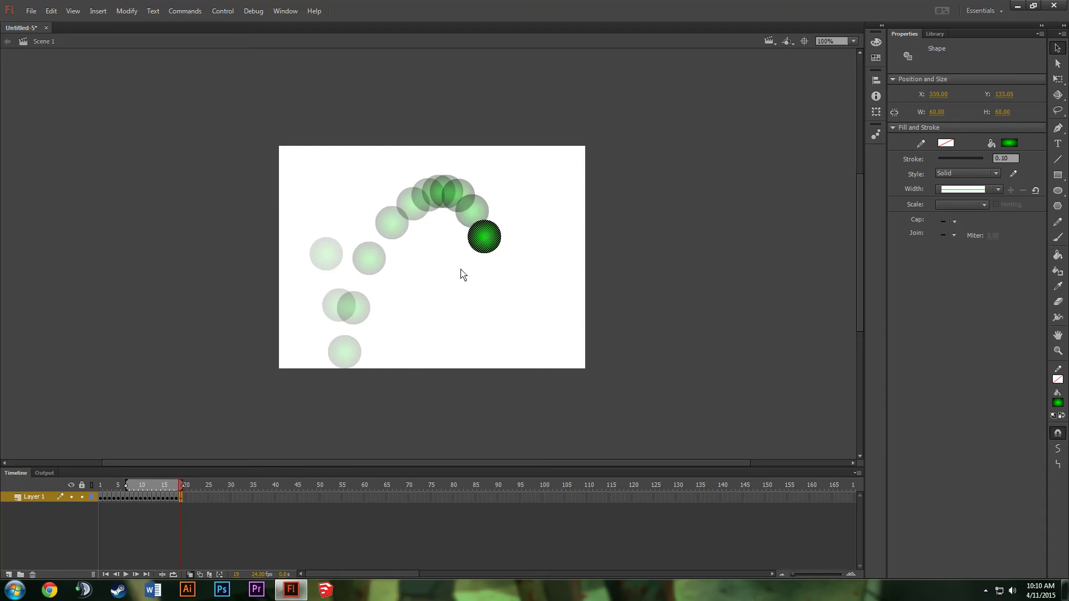
- Insert a keyframe at frame 20 and move the ball further down to about X 359, Y 206
right_click(184, 497)
click(342, 286)
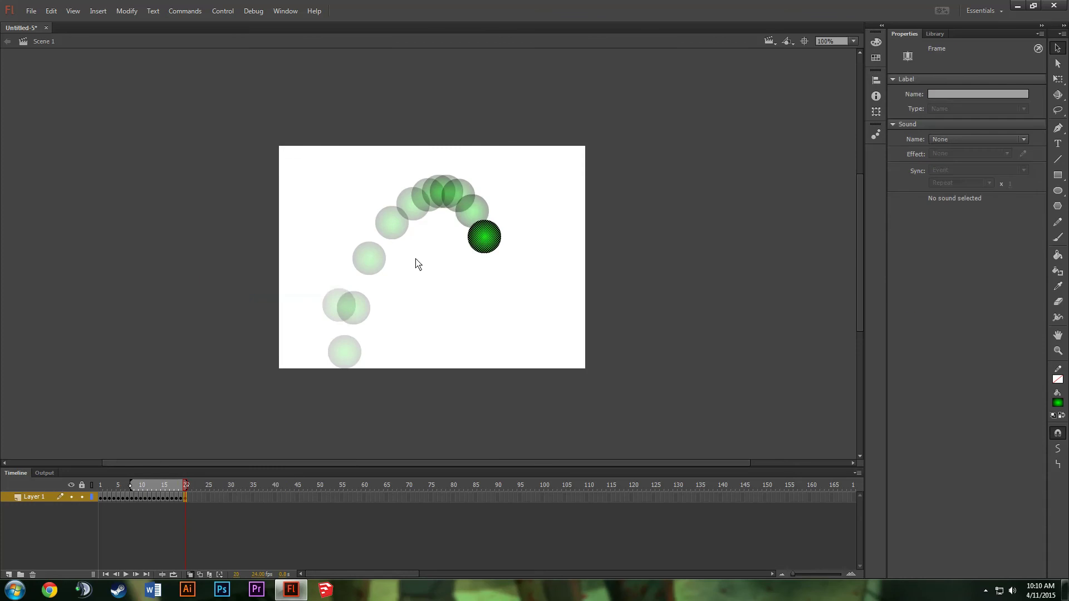
drag(485, 244, 497, 284)
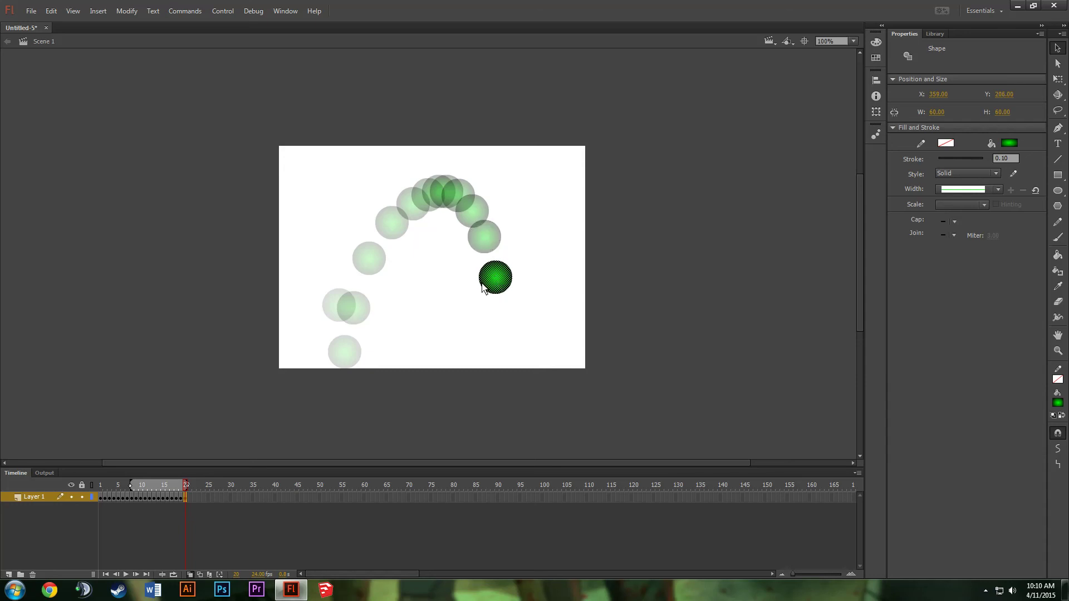
- Insert a keyframe at frame 21 and move the ball down to about X 376, Y 295
right_click(192, 499)
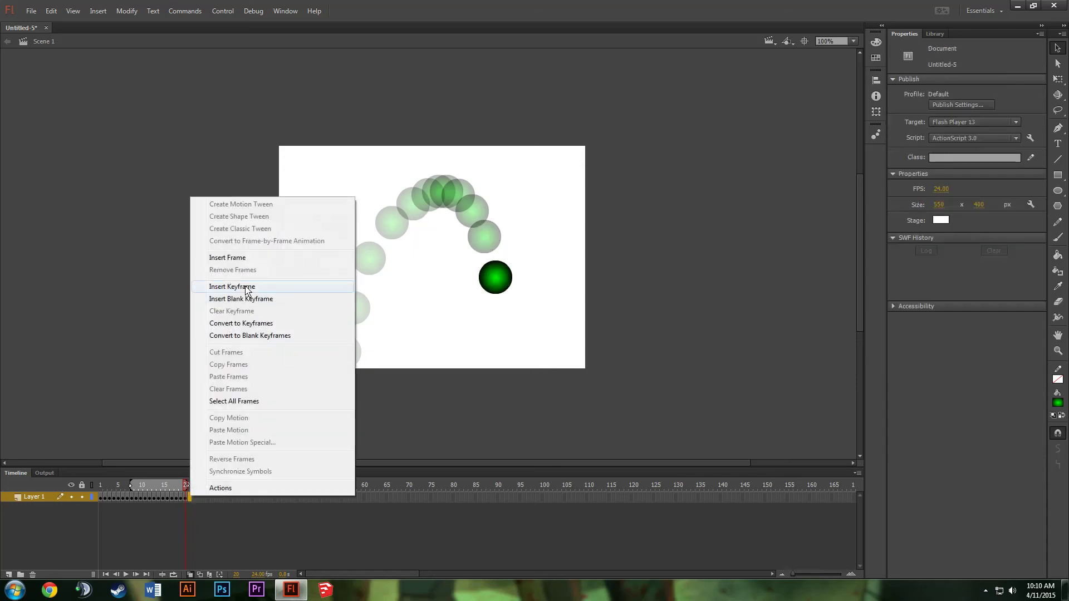
click(278, 286)
drag(492, 281, 501, 330)
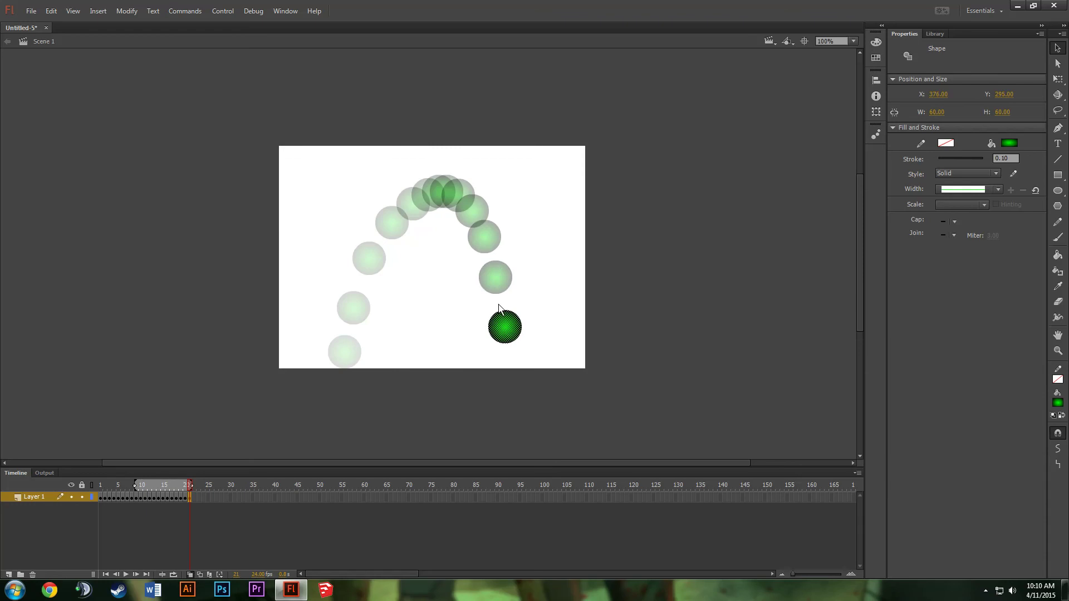
- Insert a keyframe at frame 22 and move the ball onto the stage floor at about X 386, Y 340
right_click(195, 497)
click(260, 288)
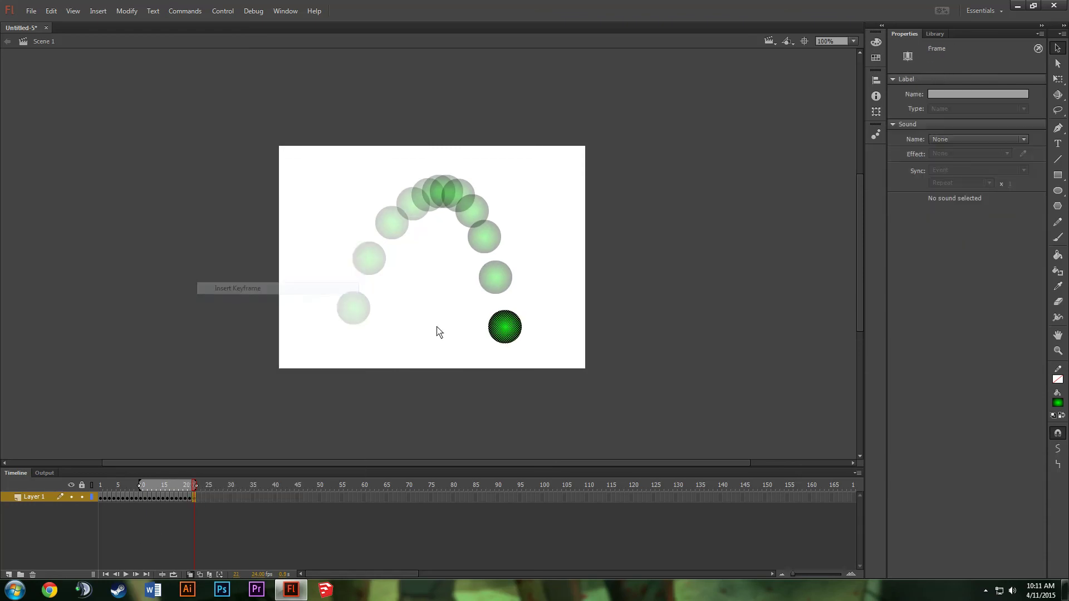
drag(504, 327, 515, 355)
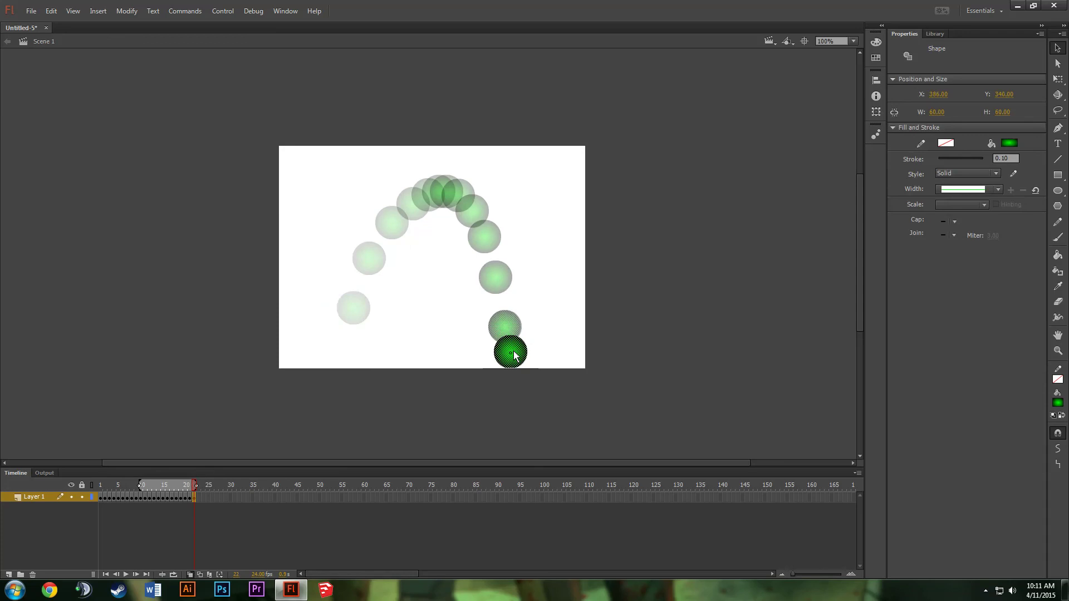
- Insert a keyframe at frame 23 and start the second bounce by moving the ball up to about X 398, Y 303
right_click(198, 497)
click(269, 288)
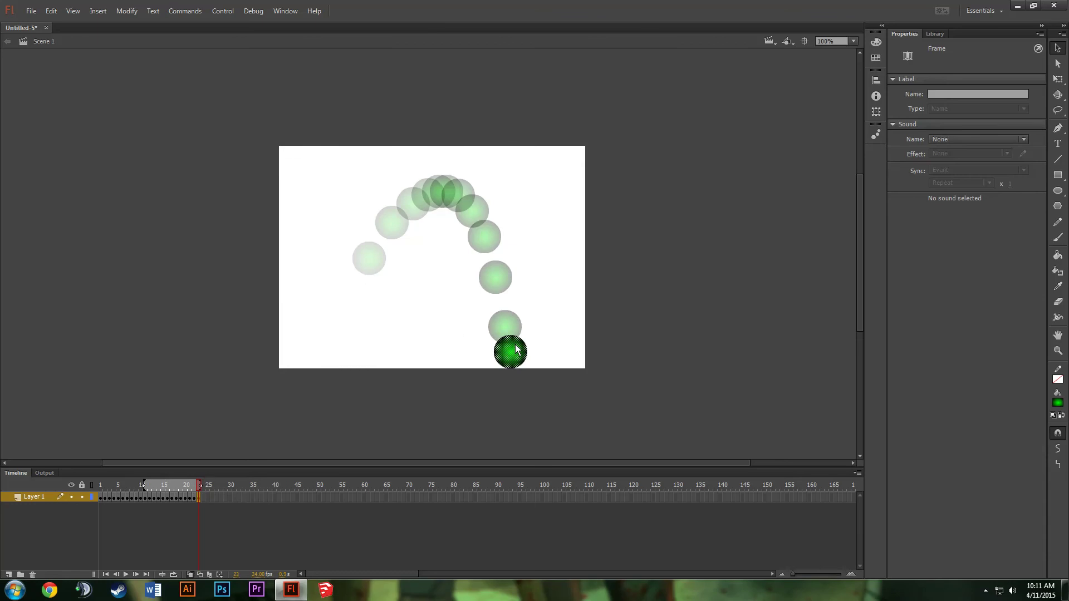
drag(516, 351, 522, 329)
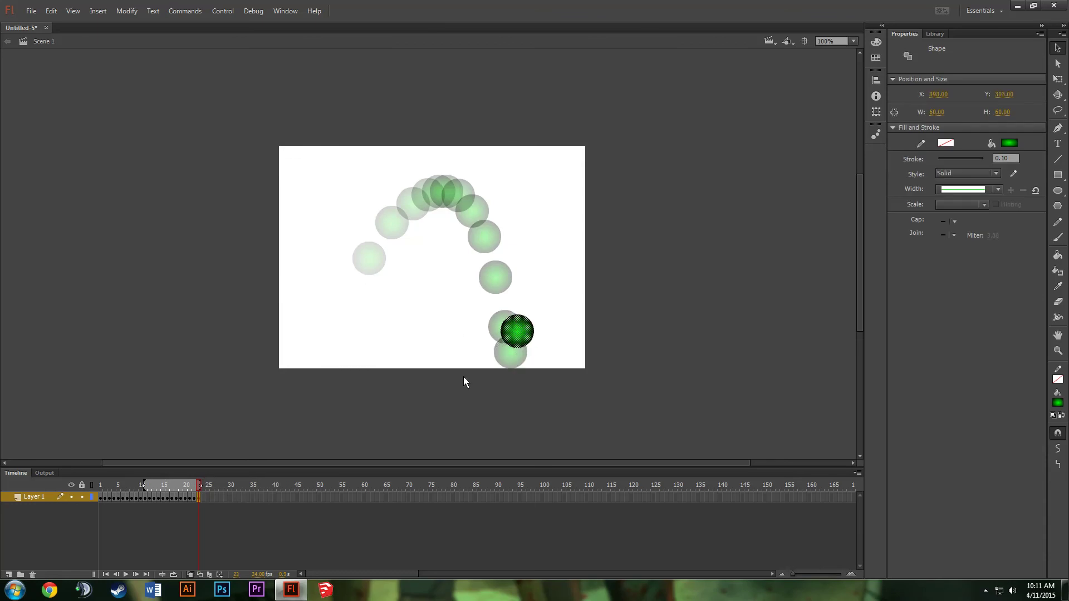
- Insert a keyframe at frame 24 and move the ball up to about X 410, Y 216
click(203, 495)
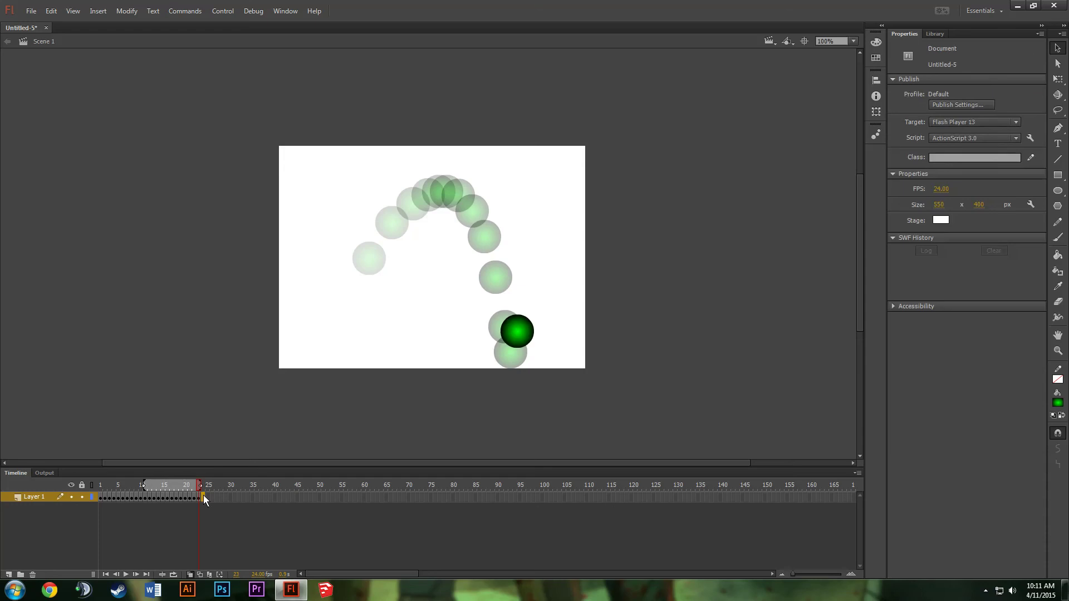
click(488, 339)
right_click(203, 497)
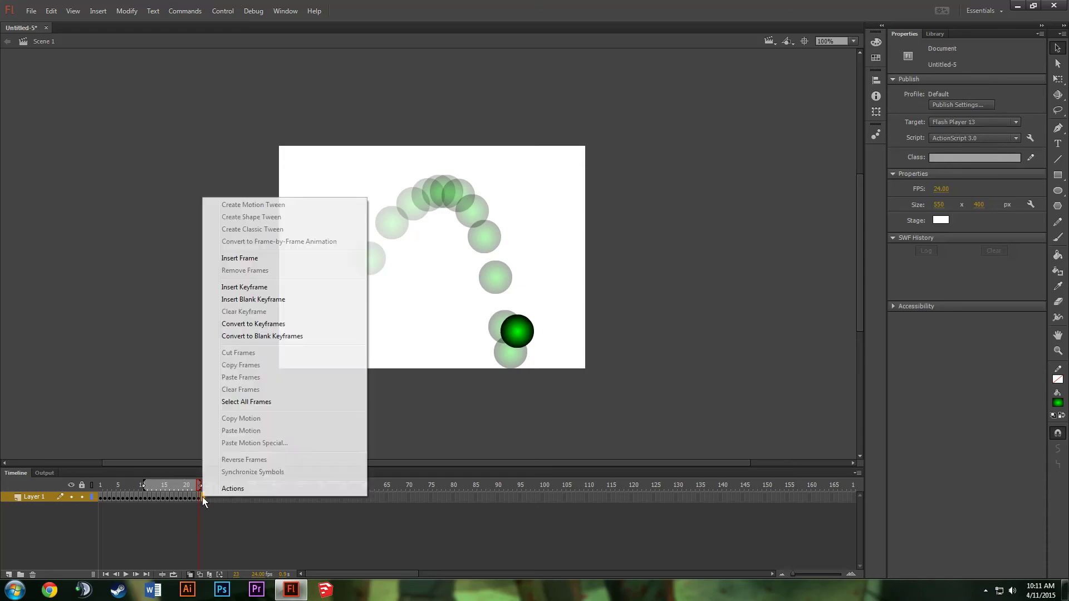
click(262, 287)
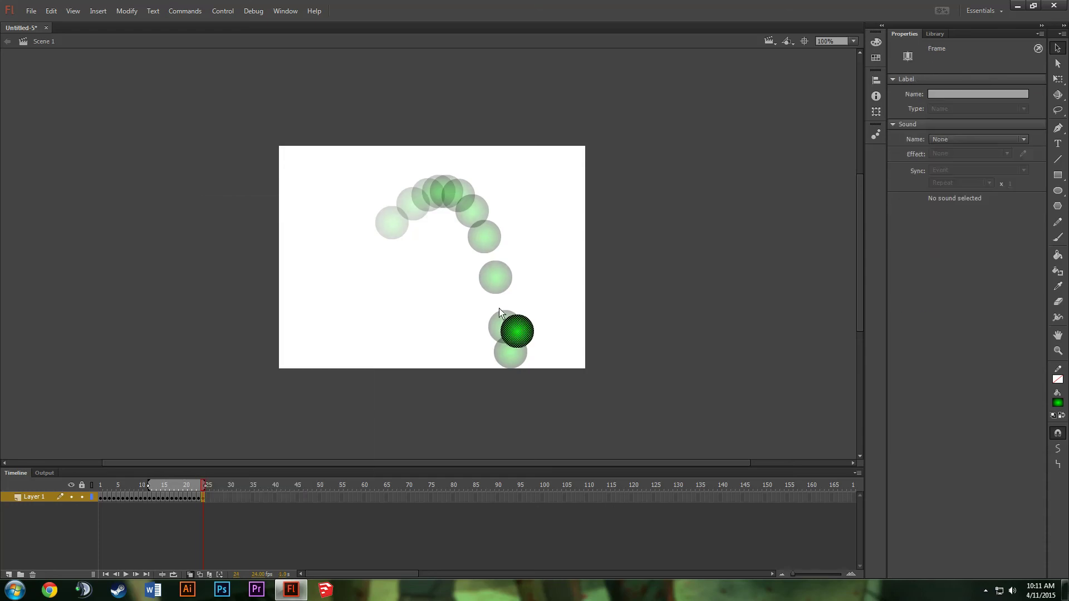
drag(522, 333, 527, 282)
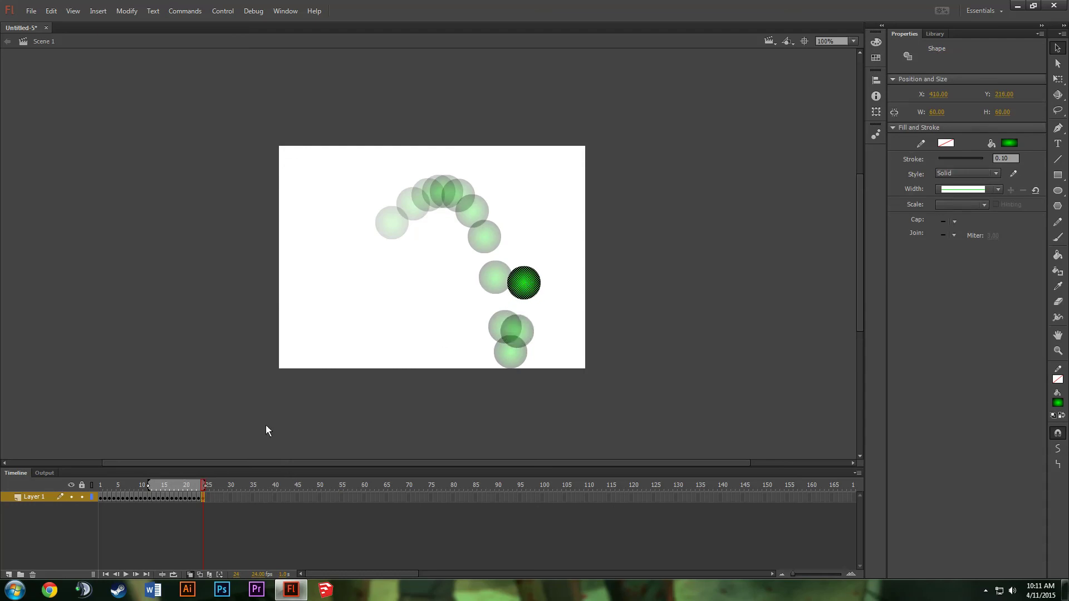
- Insert a keyframe at frame 25 and move the ball further up and to the right along the rising arc
right_click(208, 497)
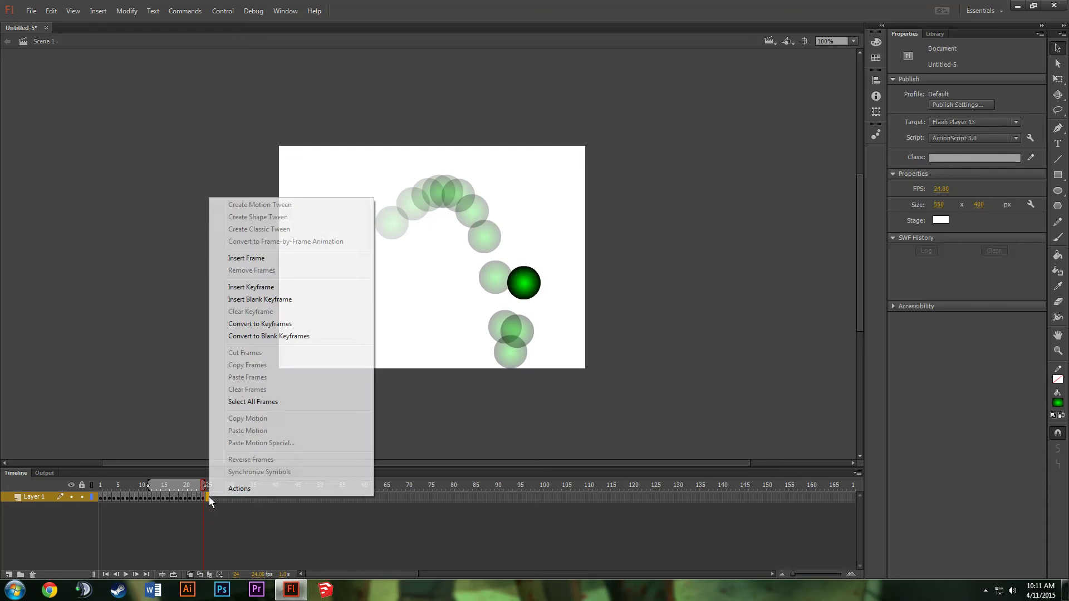
click(267, 284)
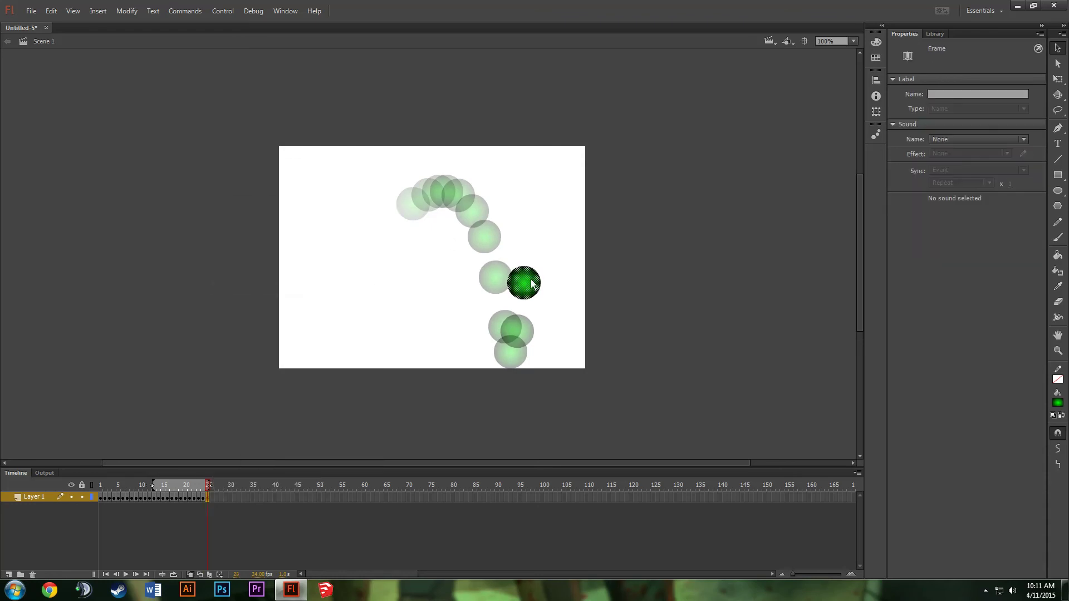
drag(532, 284, 545, 243)
- Insert a keyframe at frame 26 and move the ball up and right to about X 464, Y 105
right_click(212, 496)
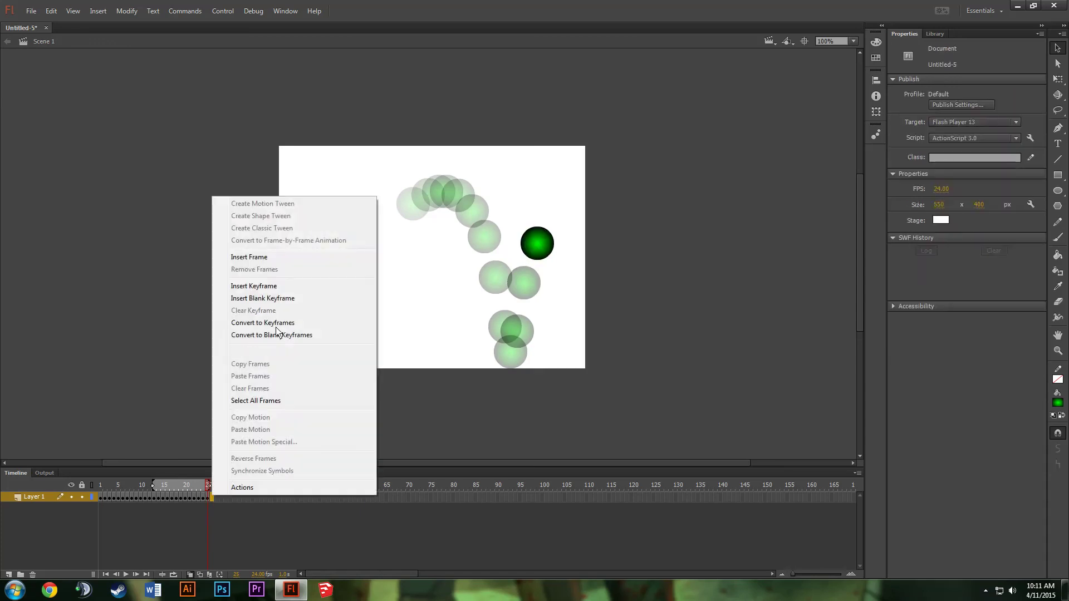
click(287, 287)
drag(542, 242, 558, 219)
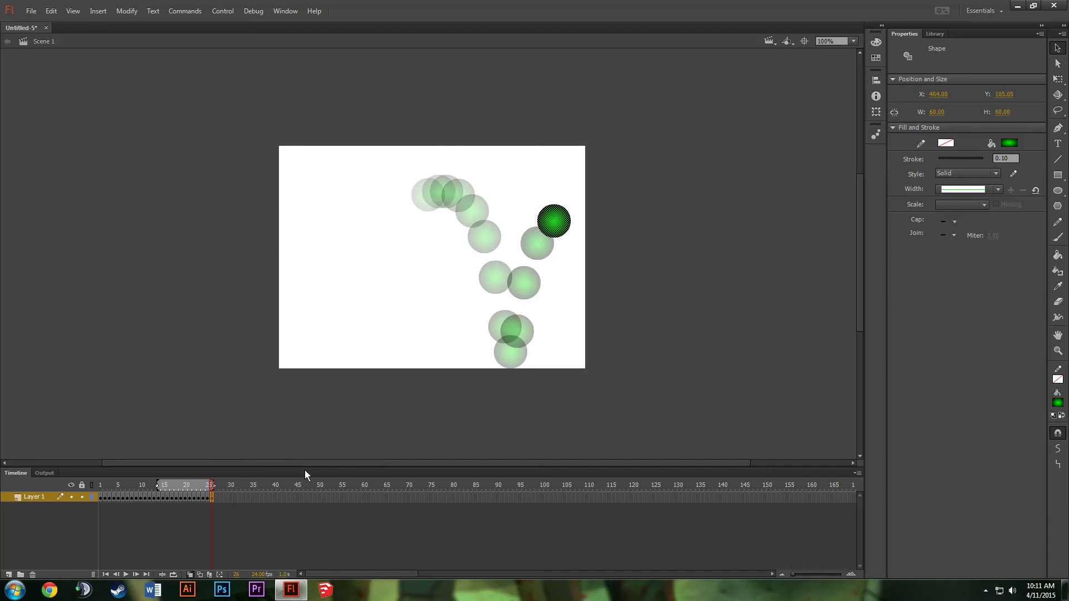
- Insert a keyframe at frame 27 and move the ball to the stage's right edge at about X 489, Y 85
right_click(216, 496)
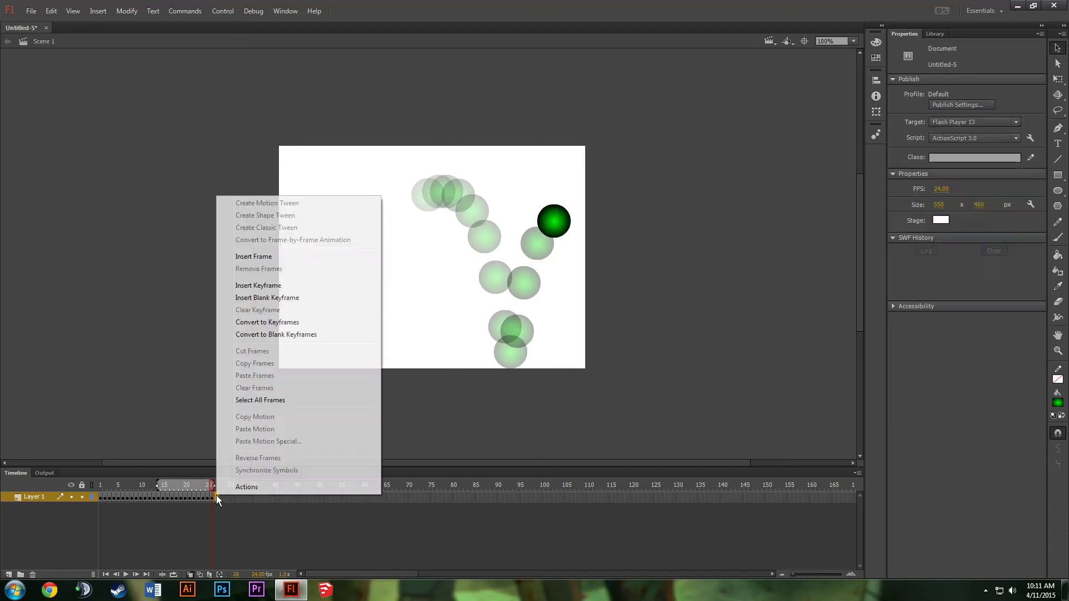
click(266, 283)
mouse_move(553, 222)
mouse_down()
mouse_move(563, 198)
mouse_move(570, 208)
mouse_up()
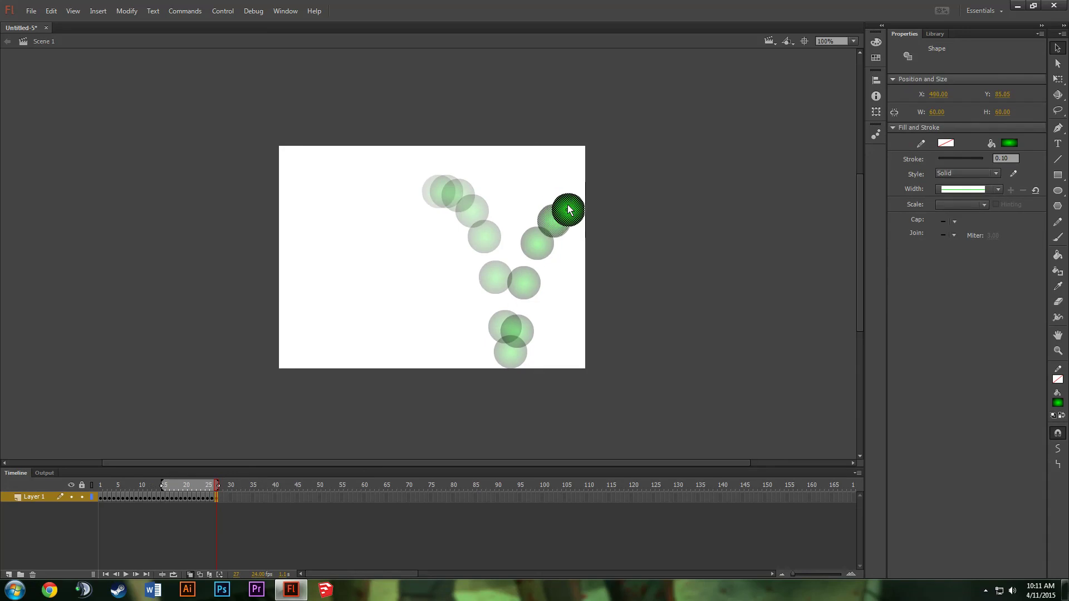
- Insert a keyframe at frame 28 and move the ball partly past the stage's right edge to about X 515, Y 69
right_click(222, 496)
click(305, 286)
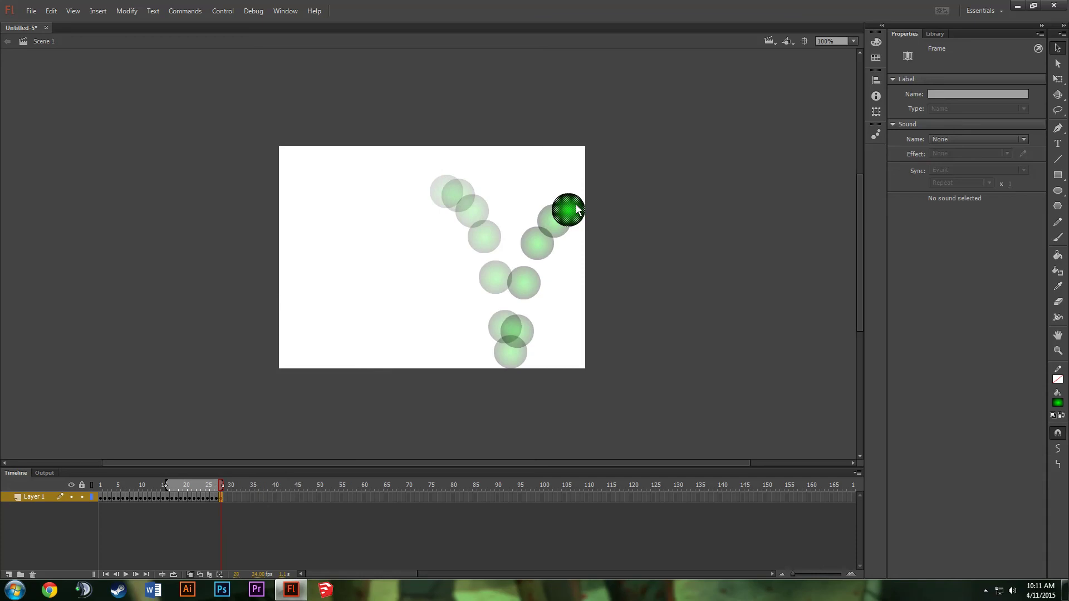
drag(575, 209, 587, 202)
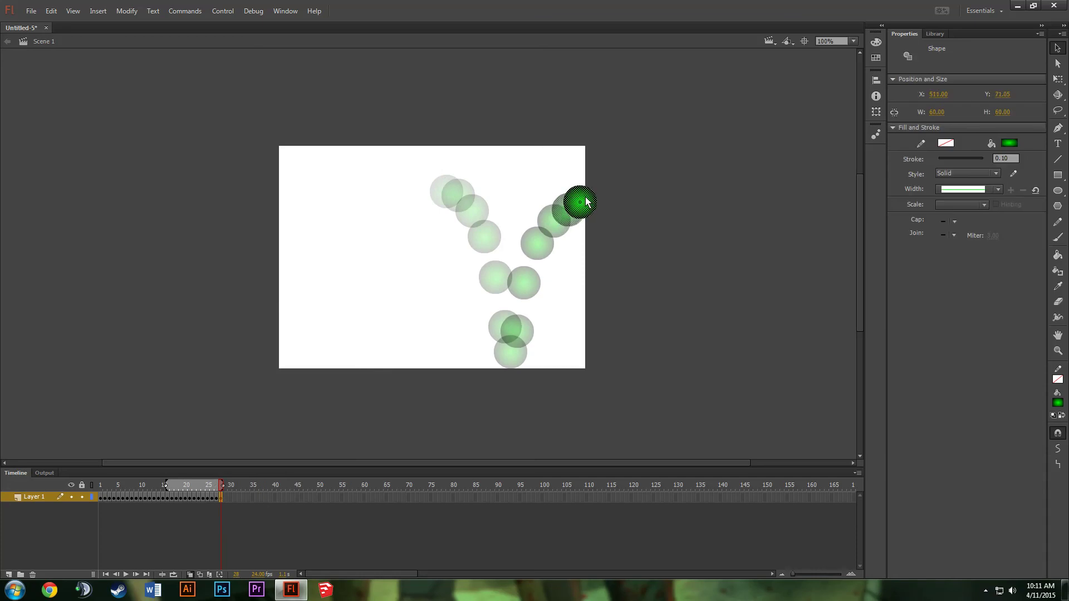
drag(586, 202, 588, 201)
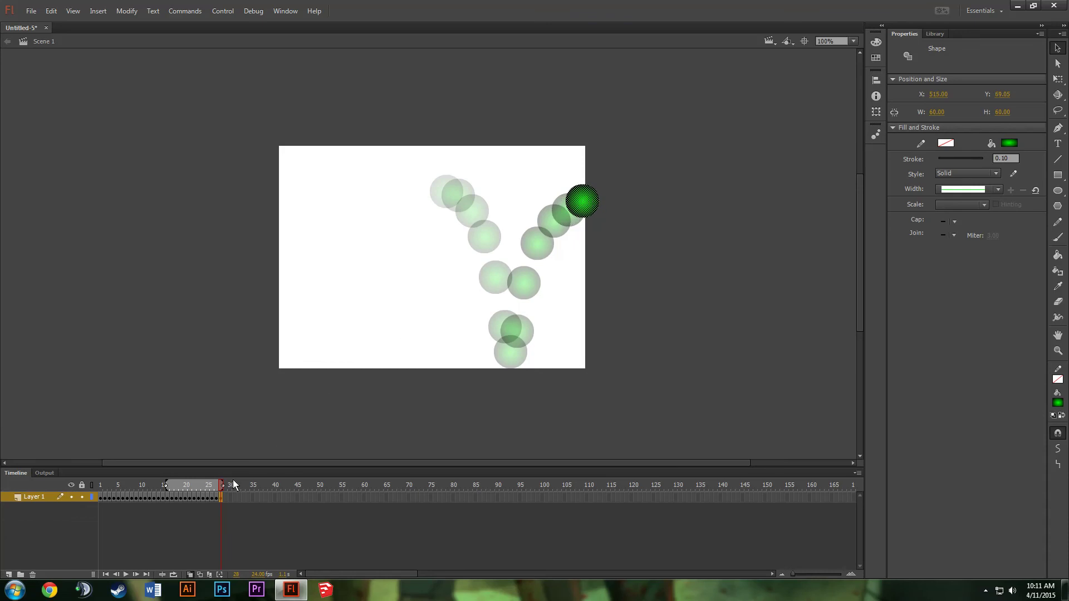
- Insert a keyframe at frame 29, move the ball right to about X 530, and nudge it up 4 pixels
click(226, 498)
right_click(225, 499)
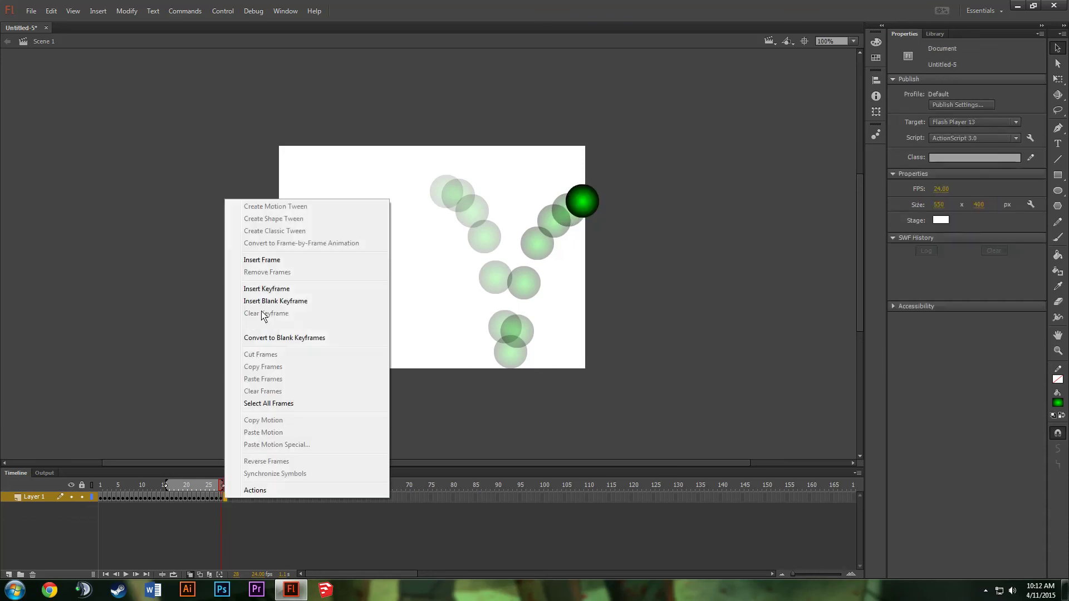
click(274, 289)
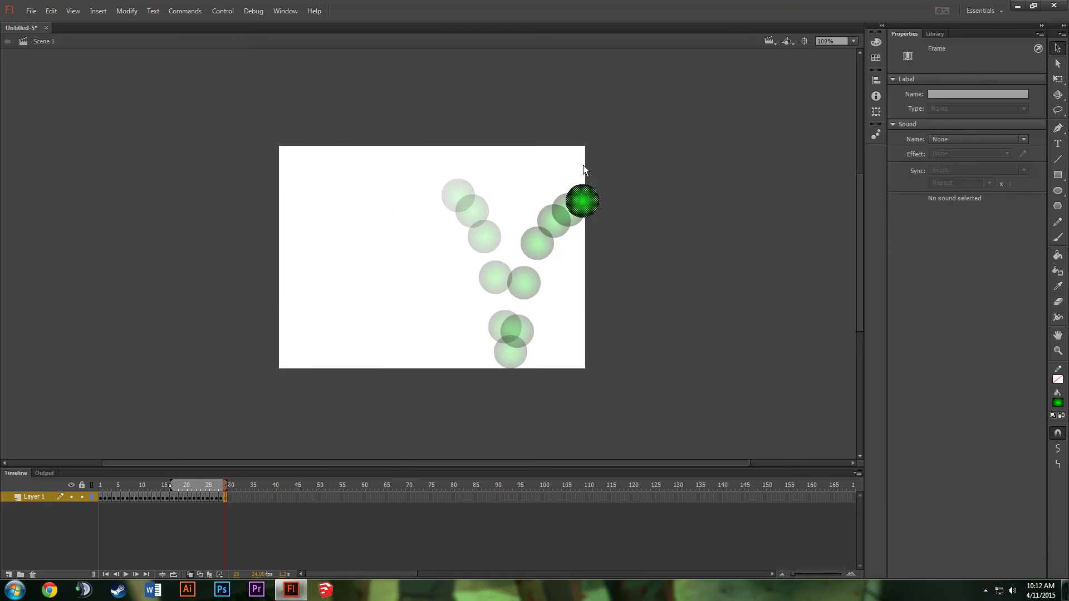
drag(576, 204, 588, 196)
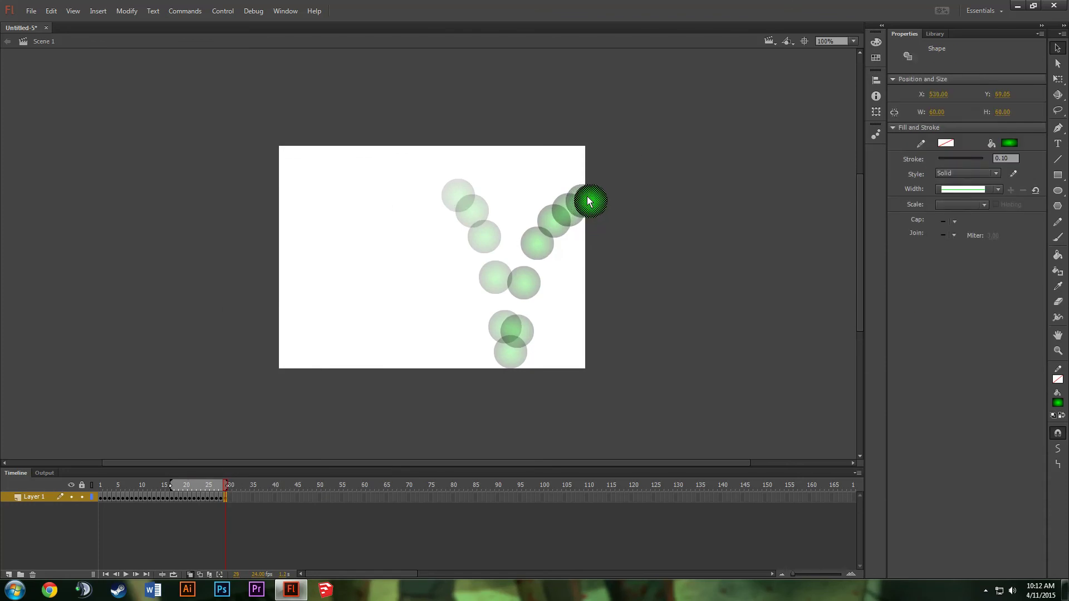
key(Up)
key(Up)
key(Up)
key(Up)
- Insert a keyframe at frame 30 and move the ball right to about X 545, Y 64
right_click(228, 497)
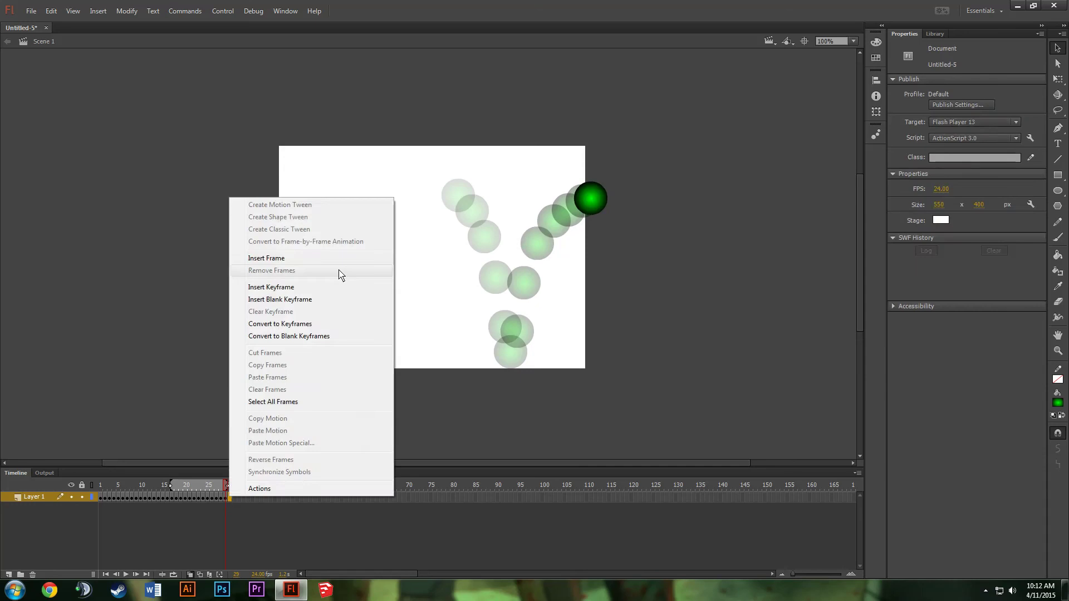
click(311, 287)
drag(598, 194, 607, 194)
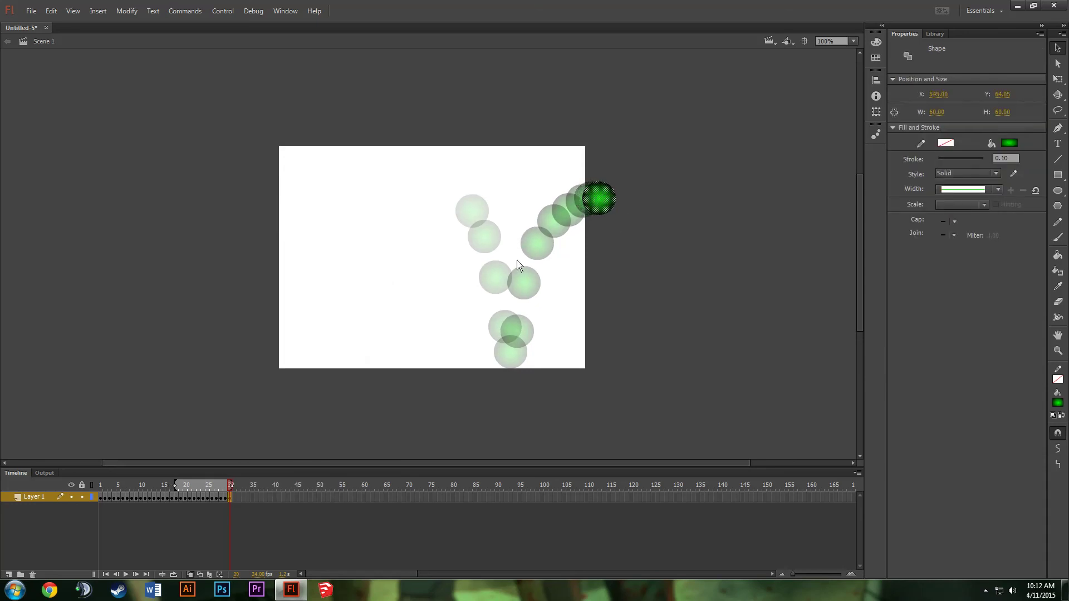
- Insert a keyframe at frame 31 and move the ball fully past the stage's right edge to about X 559, Y 64
right_click(235, 496)
click(316, 285)
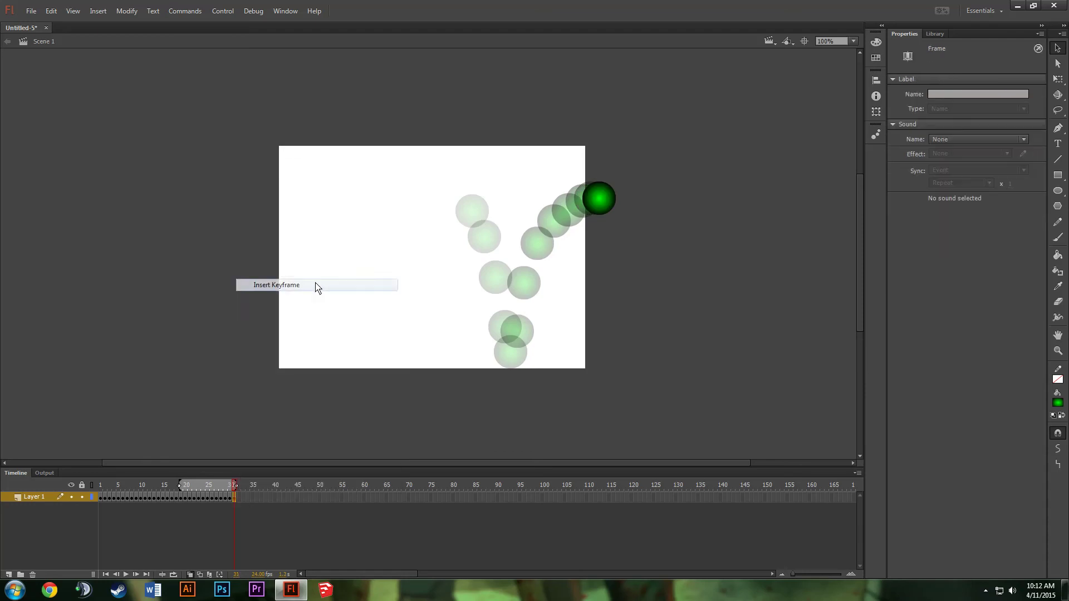
drag(604, 199, 611, 199)
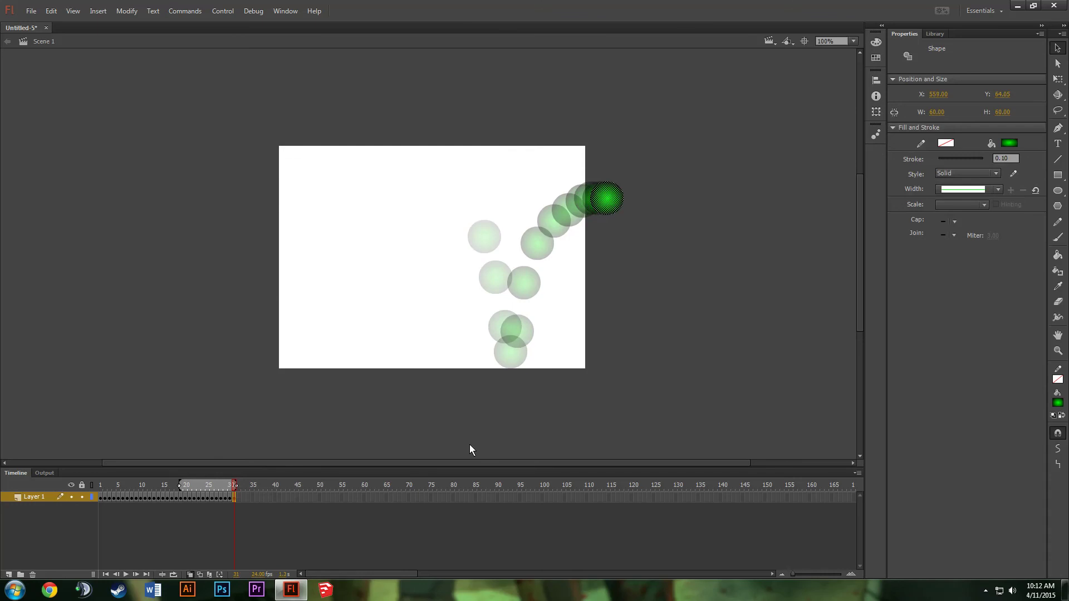
- Play the bouncing ball animation several times to review its motion
click(125, 575)
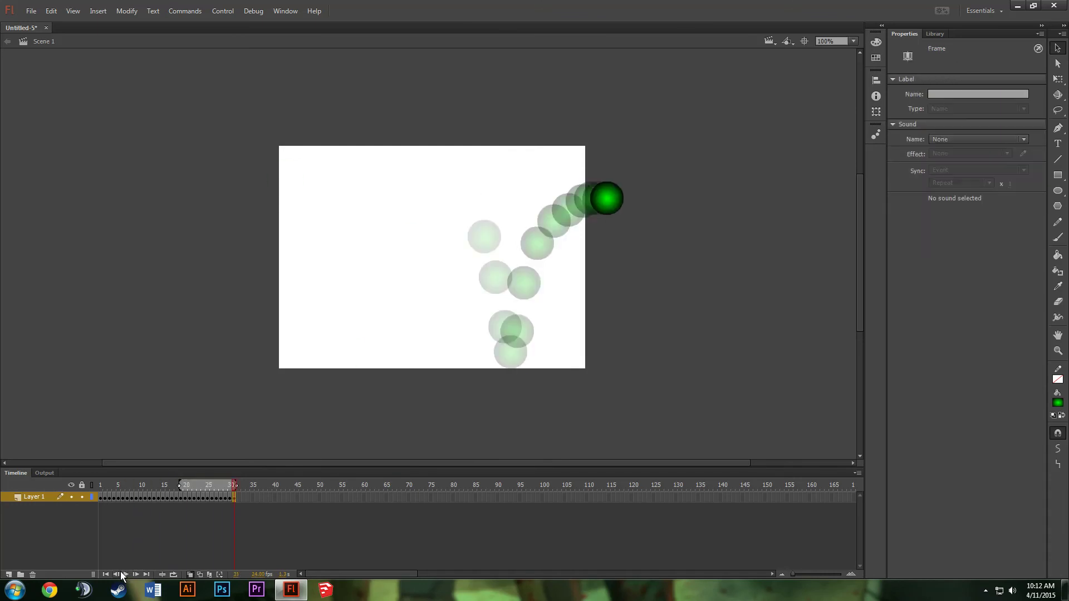
click(125, 574)
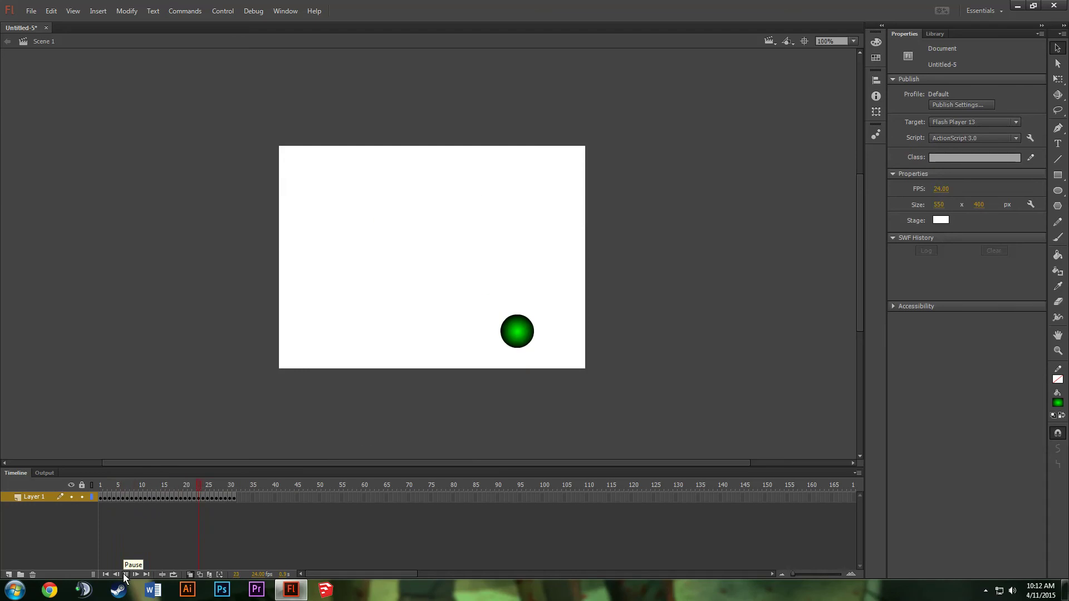
click(125, 575)
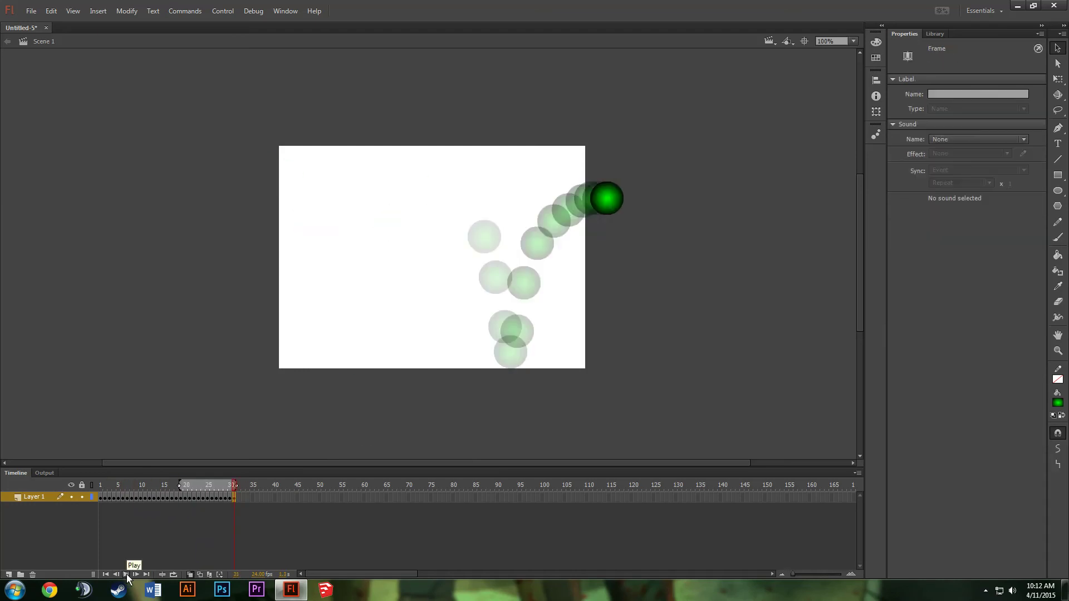
click(126, 575)
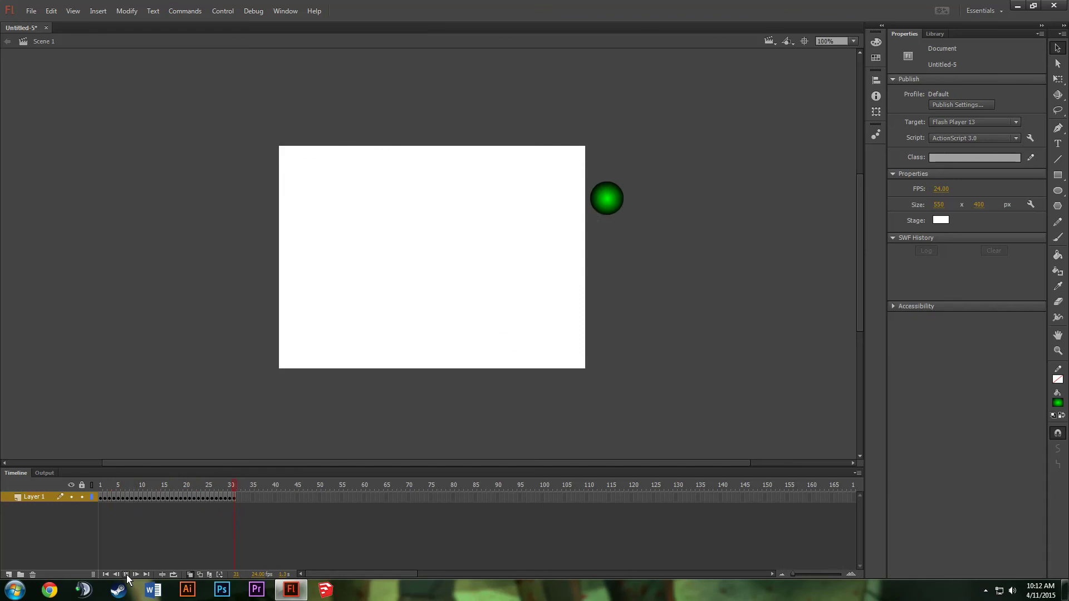
click(126, 574)
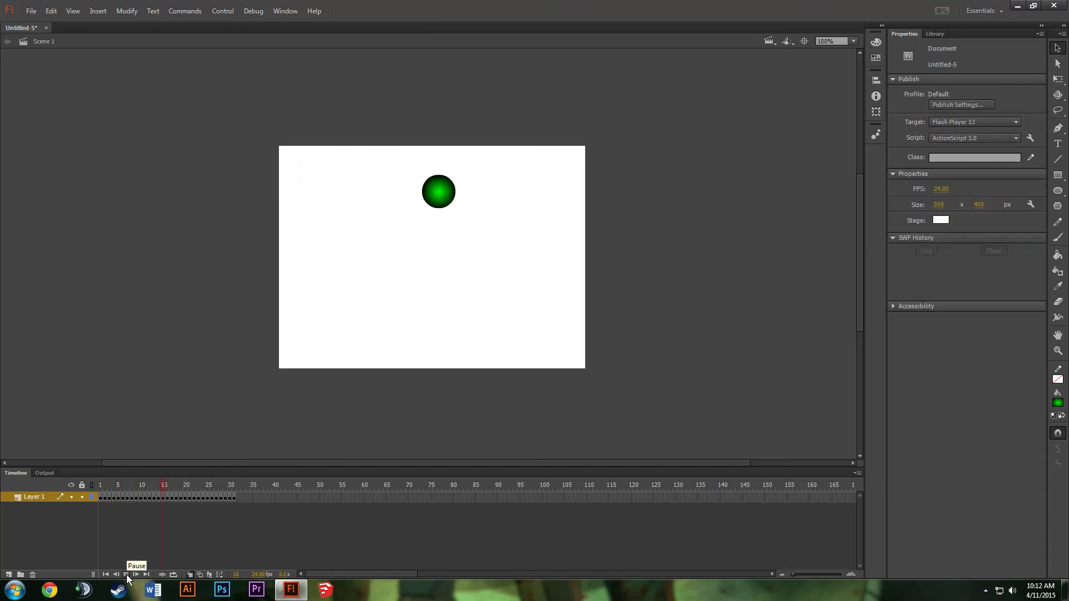
click(125, 575)
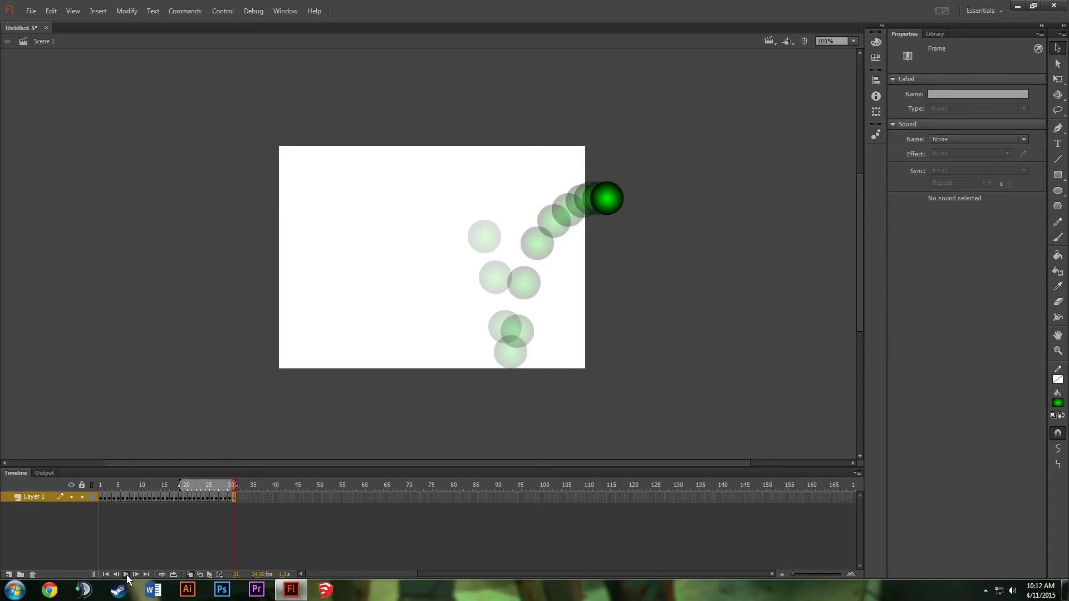
click(126, 574)
click(126, 574)
click(125, 575)
- At frame 22, use Free Transform to squash the ball against the stage floor to about 70 wide by 40 high
click(234, 495)
click(212, 497)
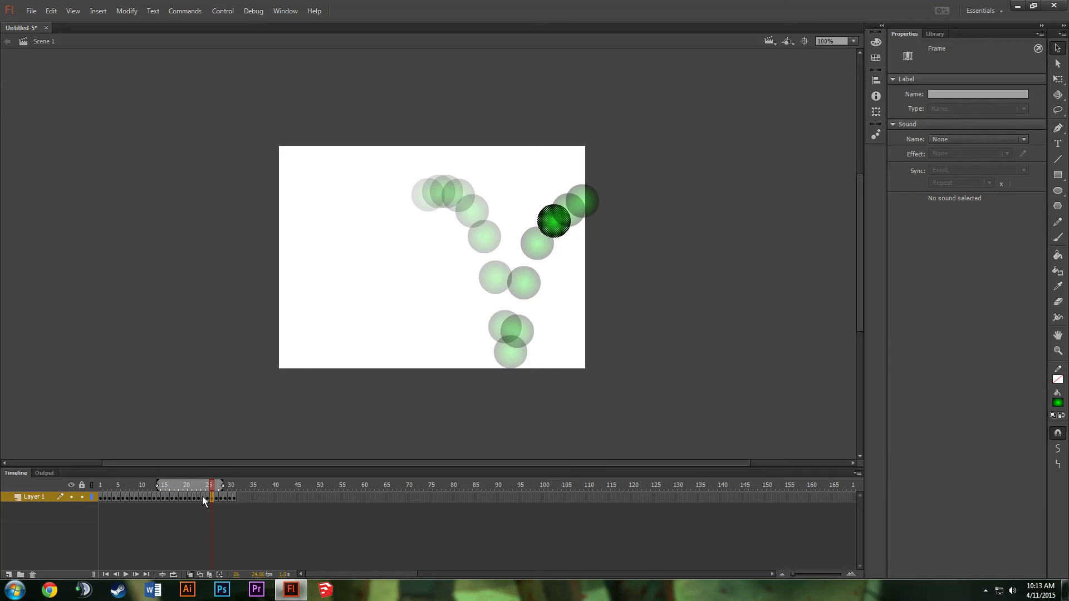
click(201, 496)
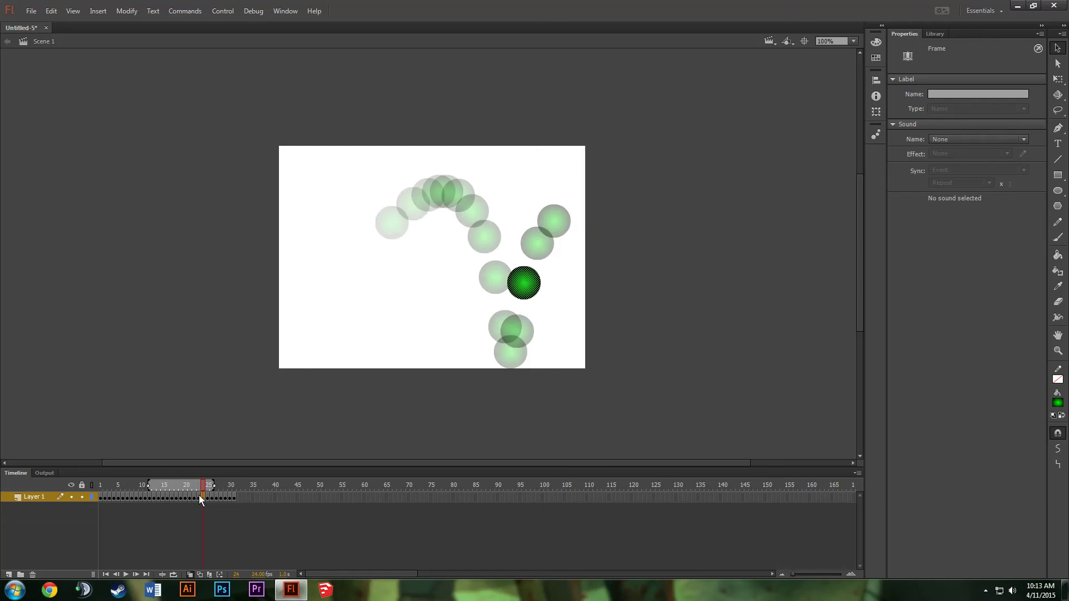
click(196, 498)
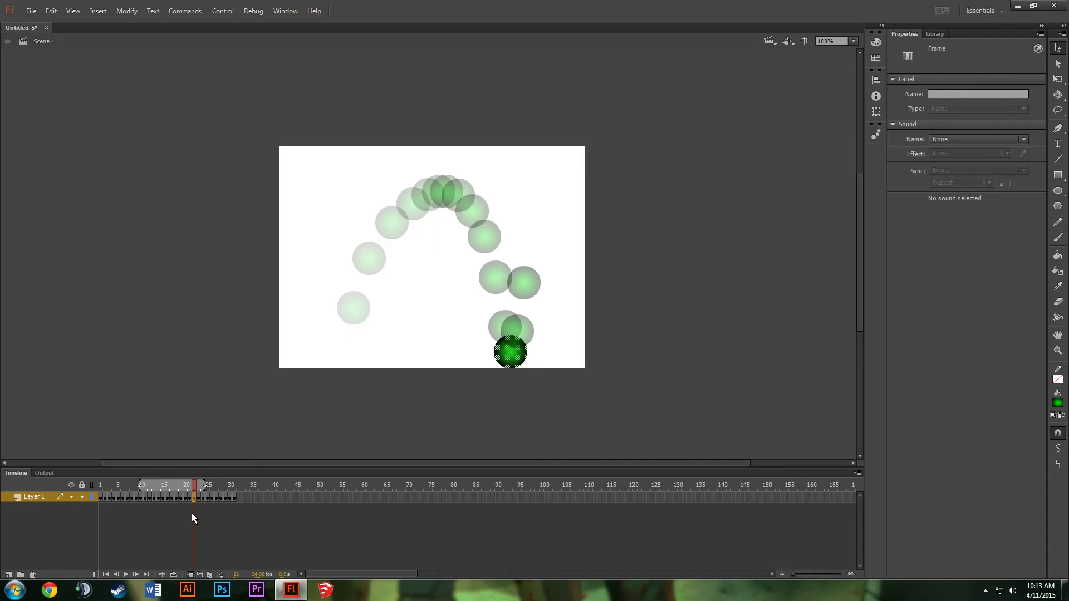
mouse_move(192, 486)
mouse_down()
mouse_move(224, 485)
mouse_move(196, 486)
mouse_up()
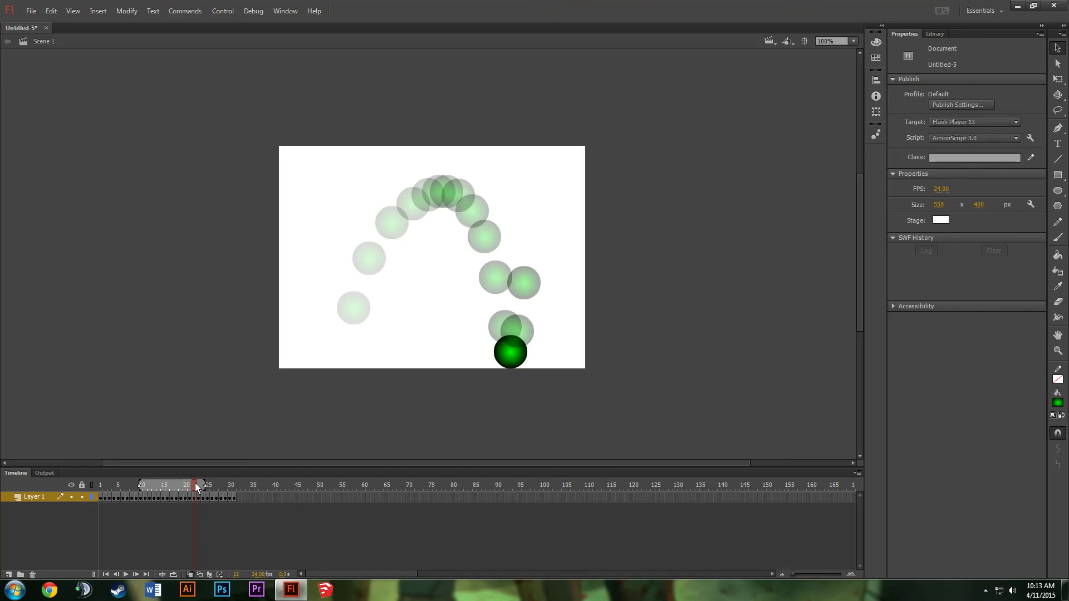
click(1057, 79)
click(518, 358)
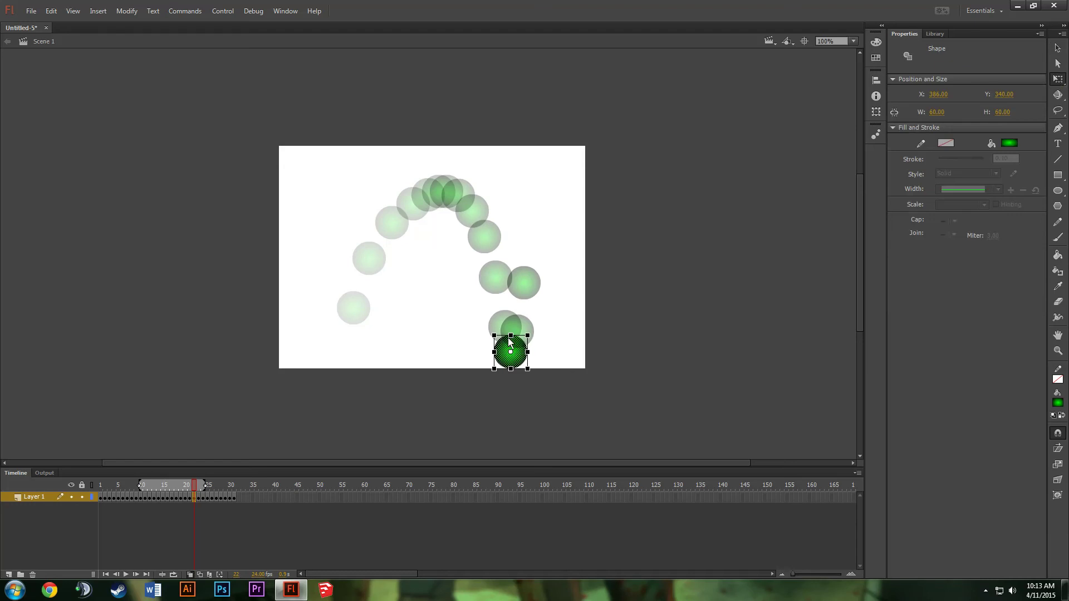
drag(511, 338, 523, 356)
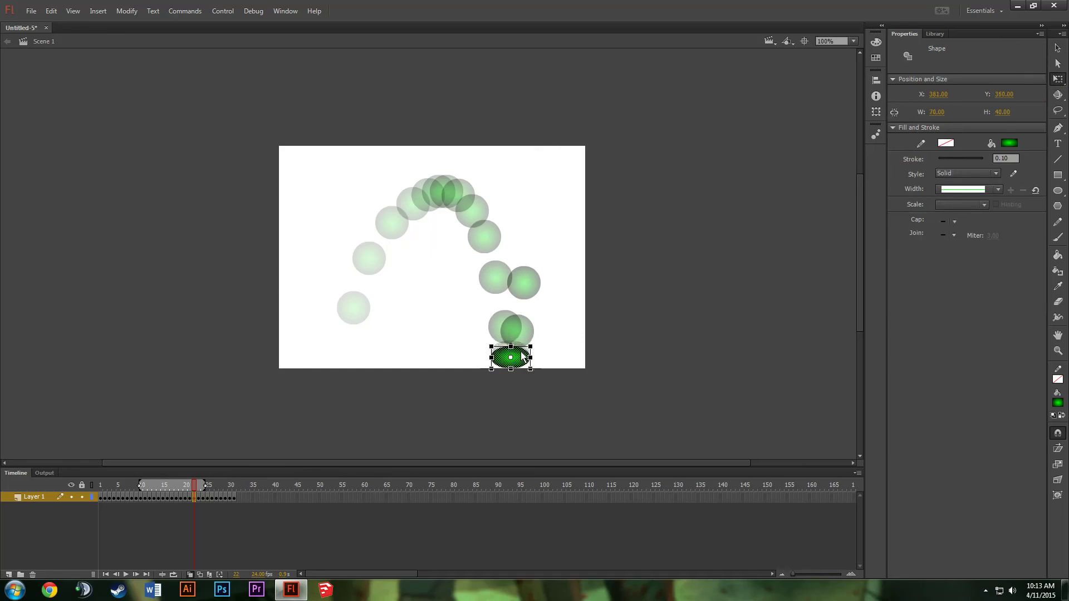
click(519, 400)
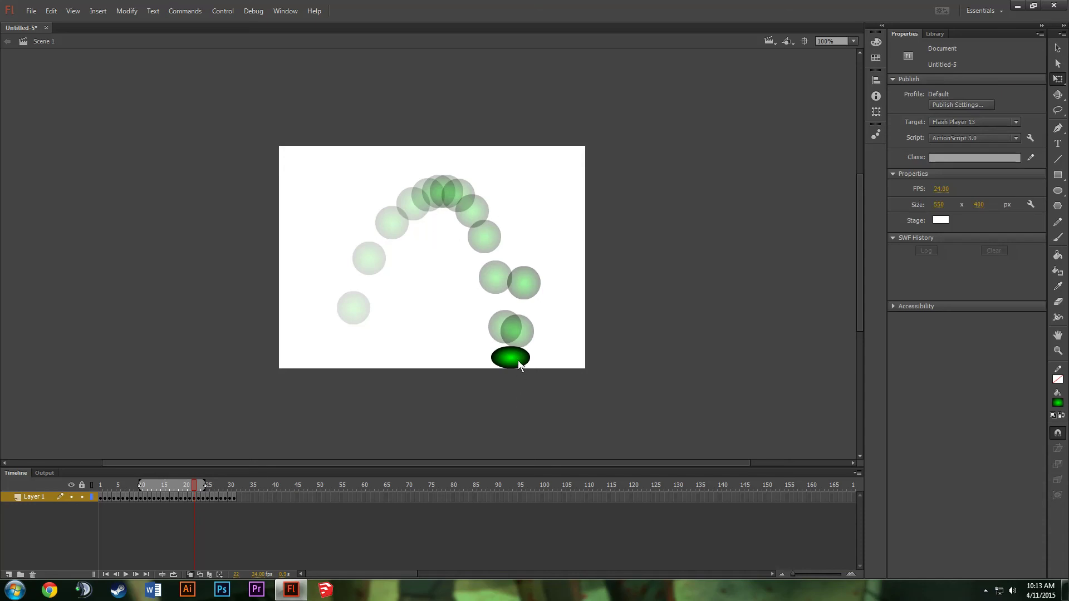
- At frame 23, narrow the ball to about 46 wide and stretch it slightly taller, comparing it with the squashed frame before it
click(200, 495)
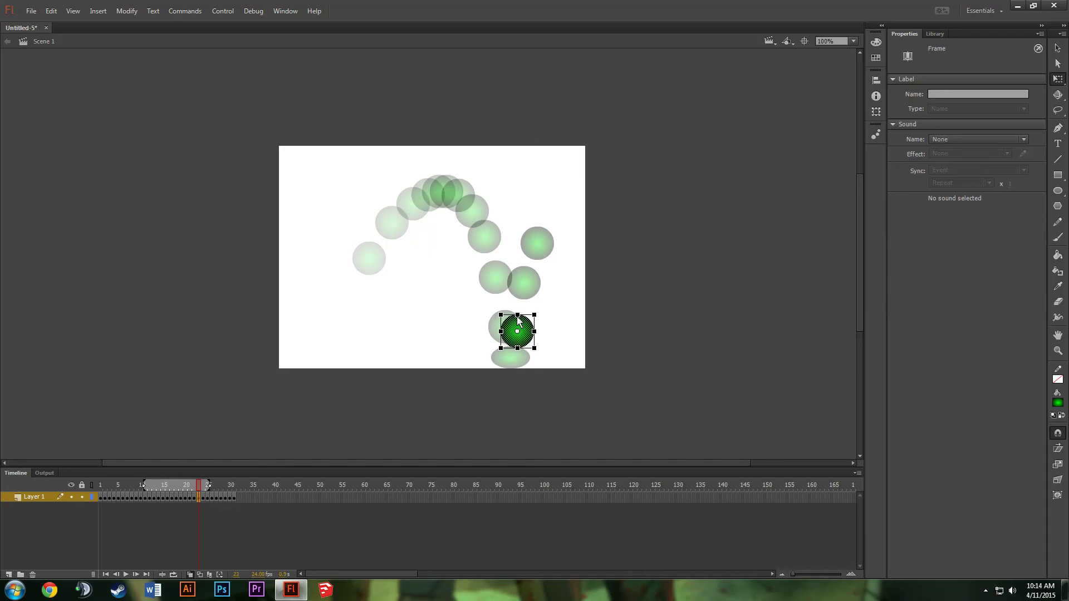
drag(533, 332, 530, 335)
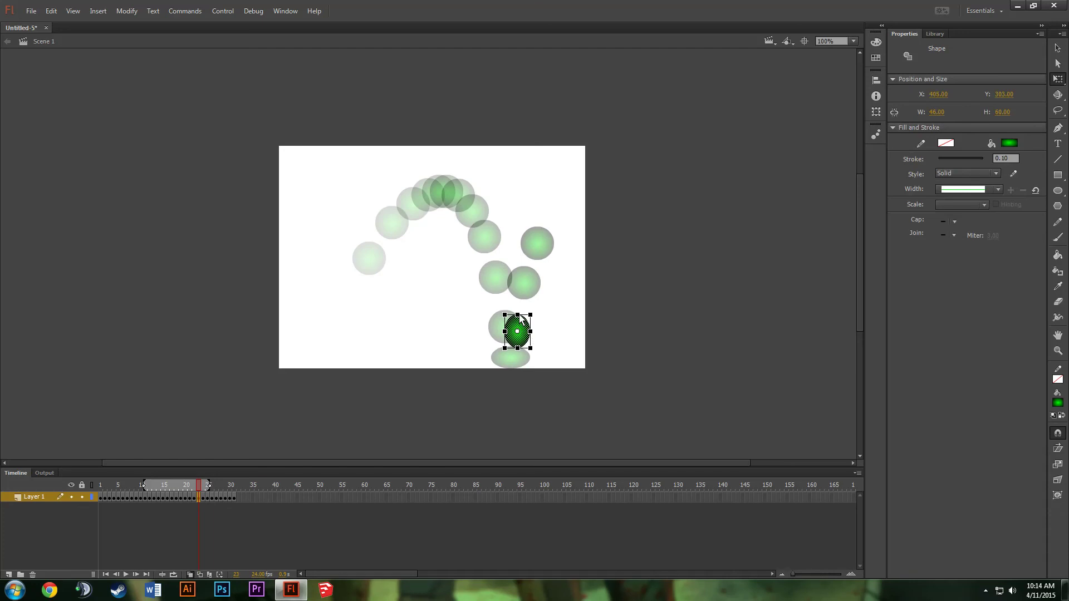
drag(517, 316, 518, 312)
click(194, 497)
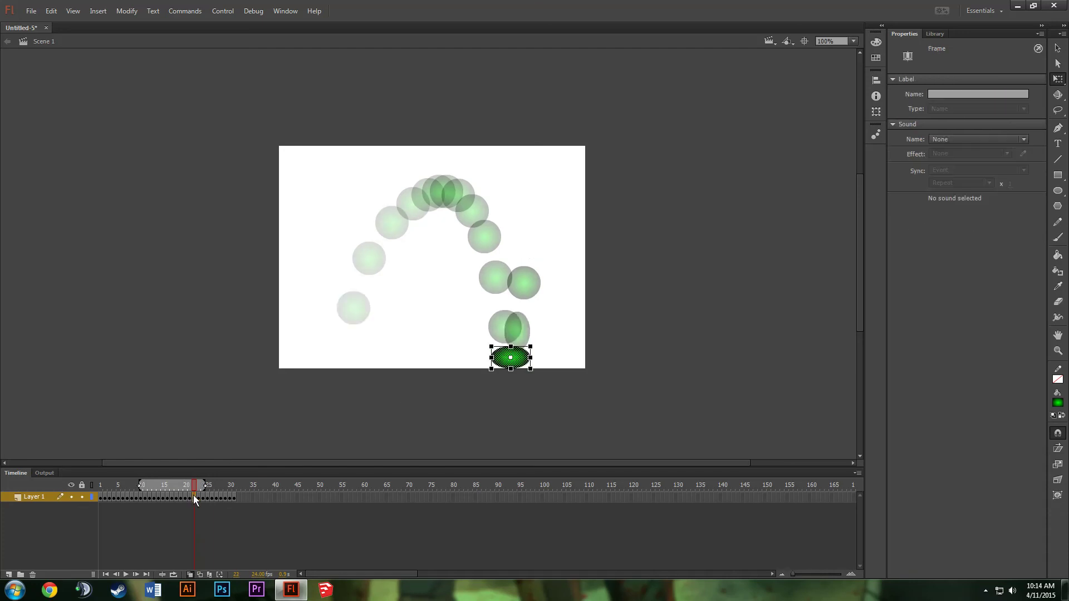
click(199, 497)
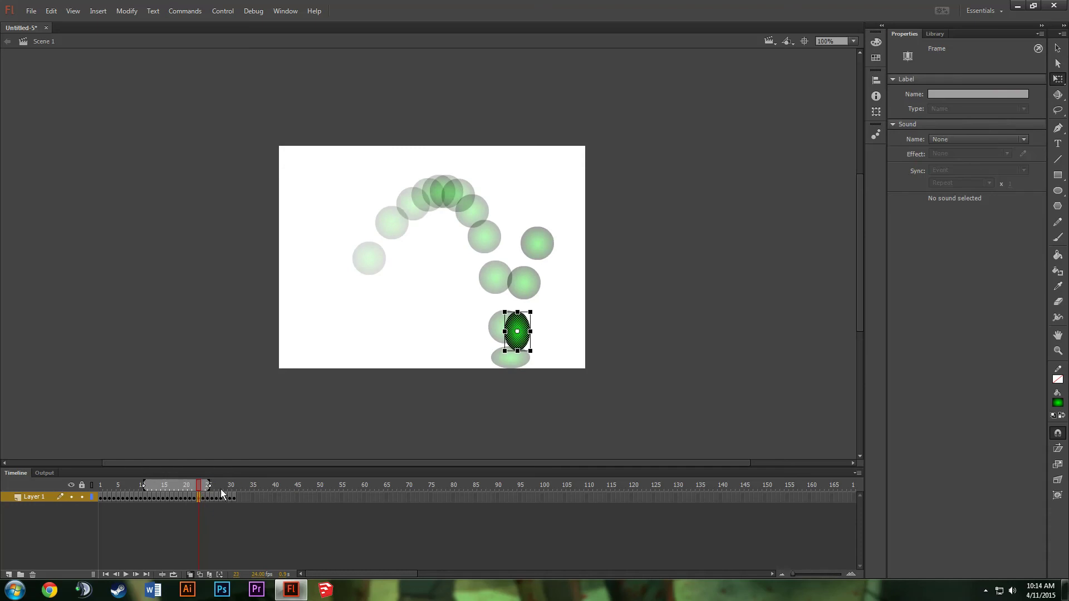
- Squash the ball at the first bounce on frame 9 to about 74 by 32, and stretch it on frame 10 to about 50 by 80
drag(199, 483, 134, 504)
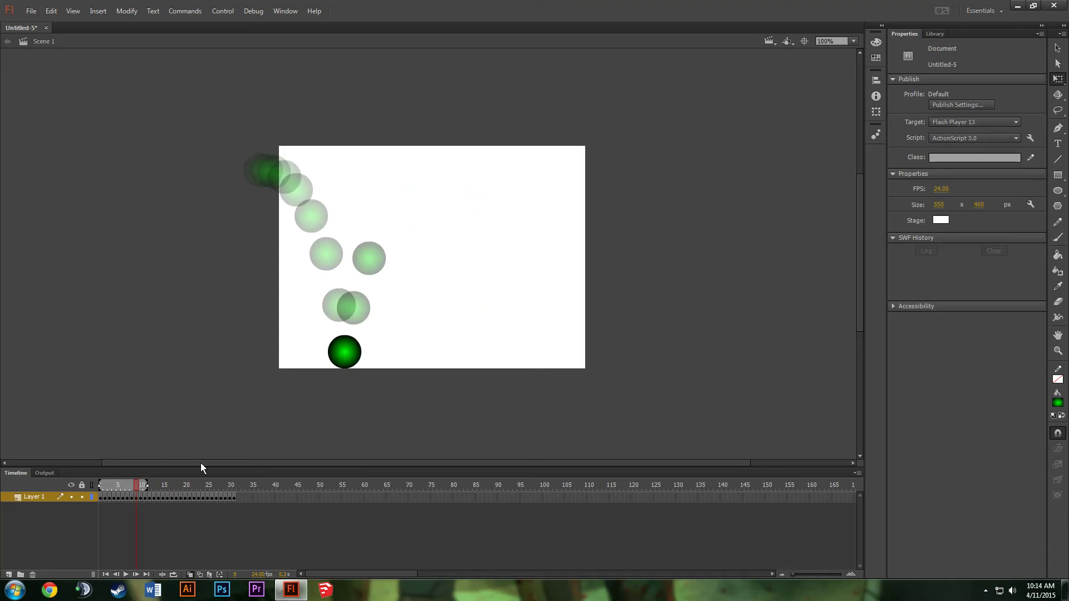
click(345, 352)
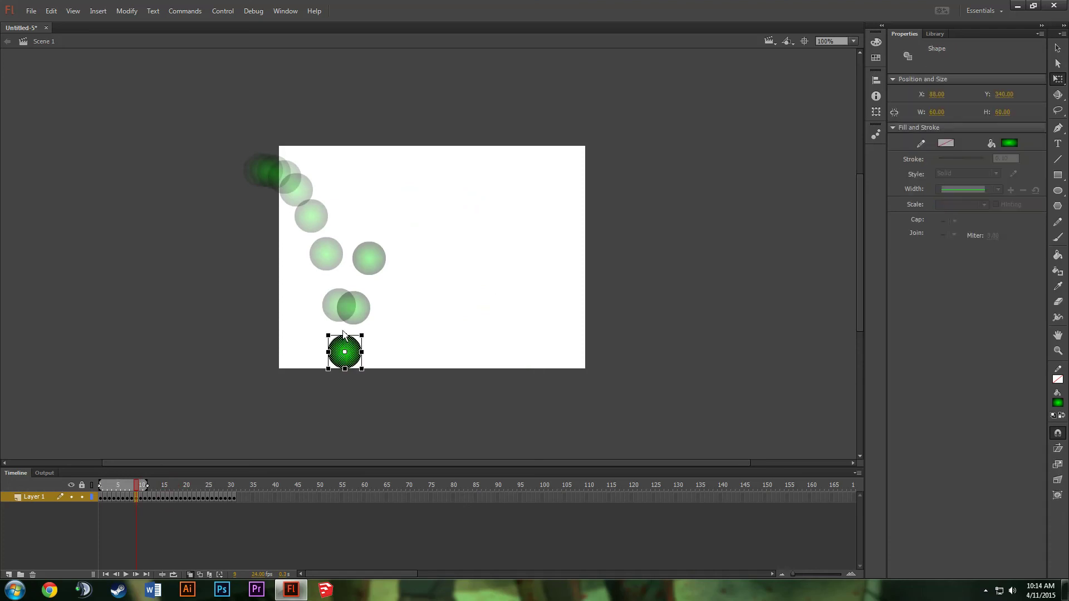
drag(346, 336, 356, 357)
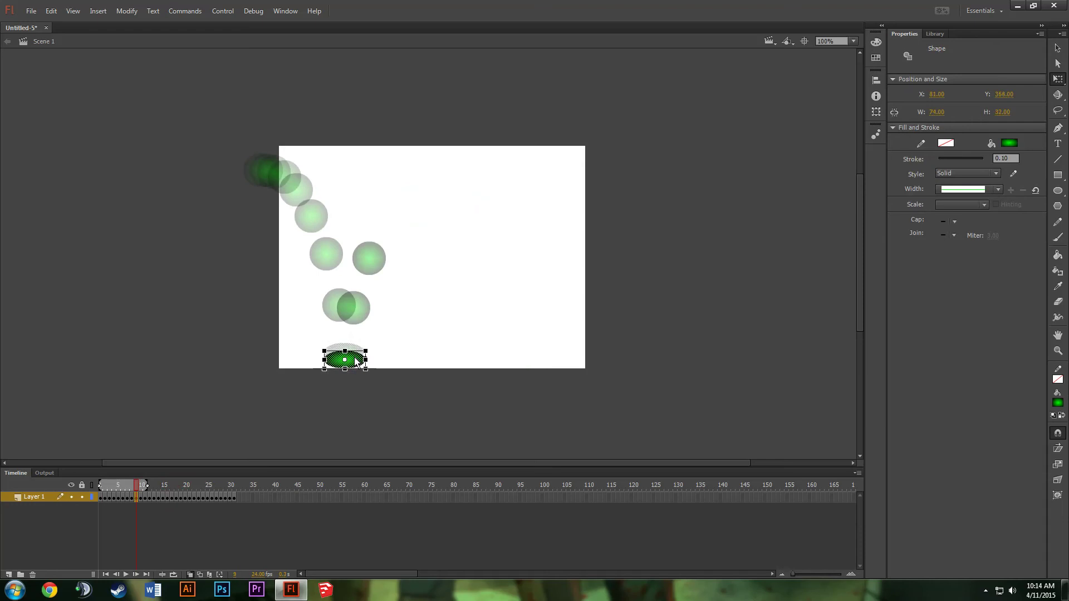
click(142, 496)
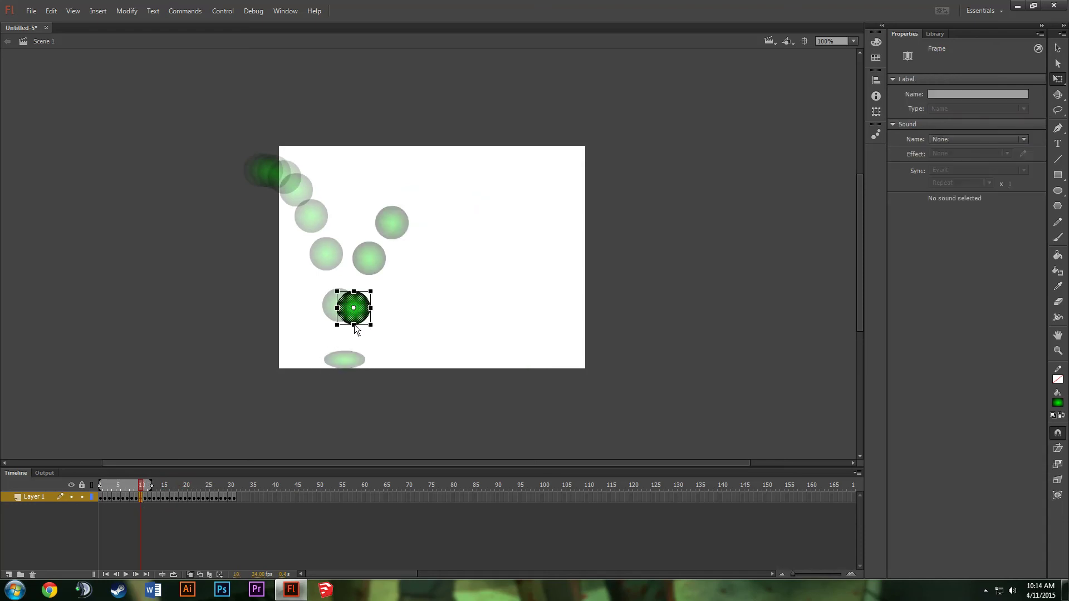
drag(371, 313, 354, 334)
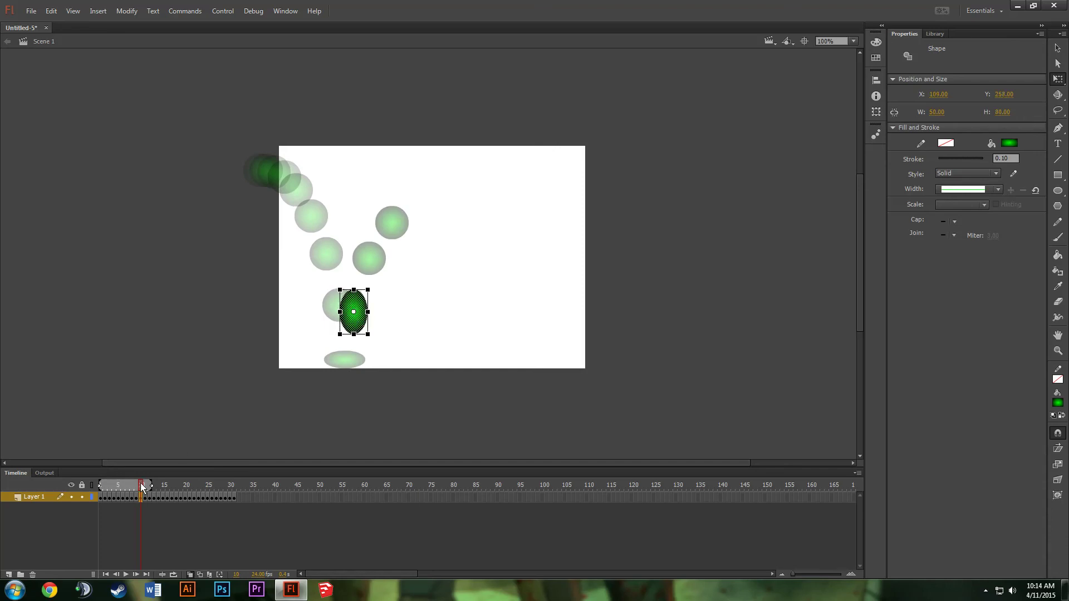
- Play the animation repeatedly to check the squash and stretch on both bounces
click(126, 575)
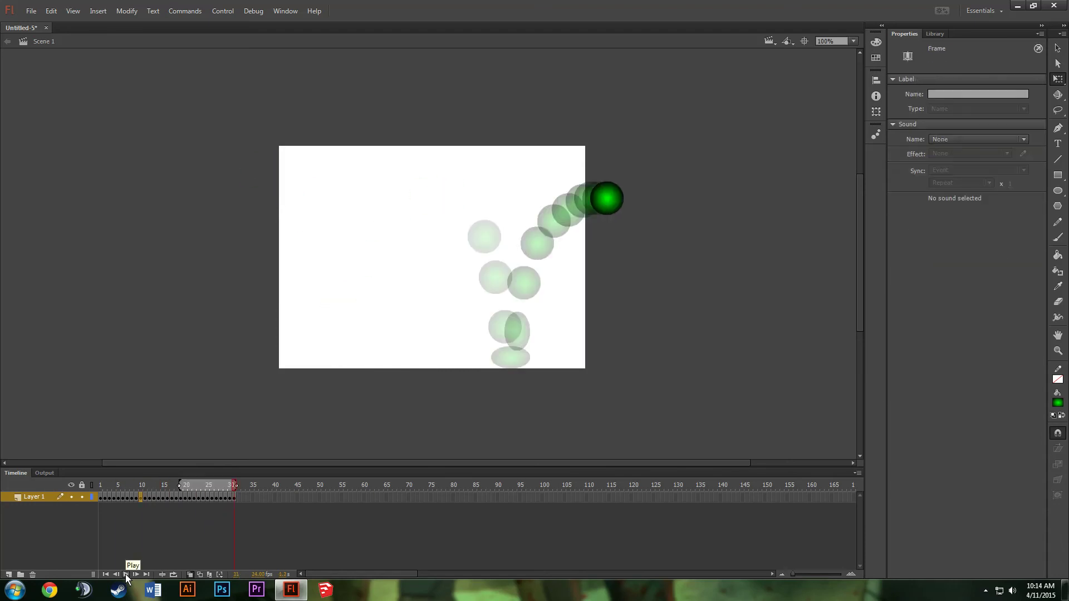
click(126, 575)
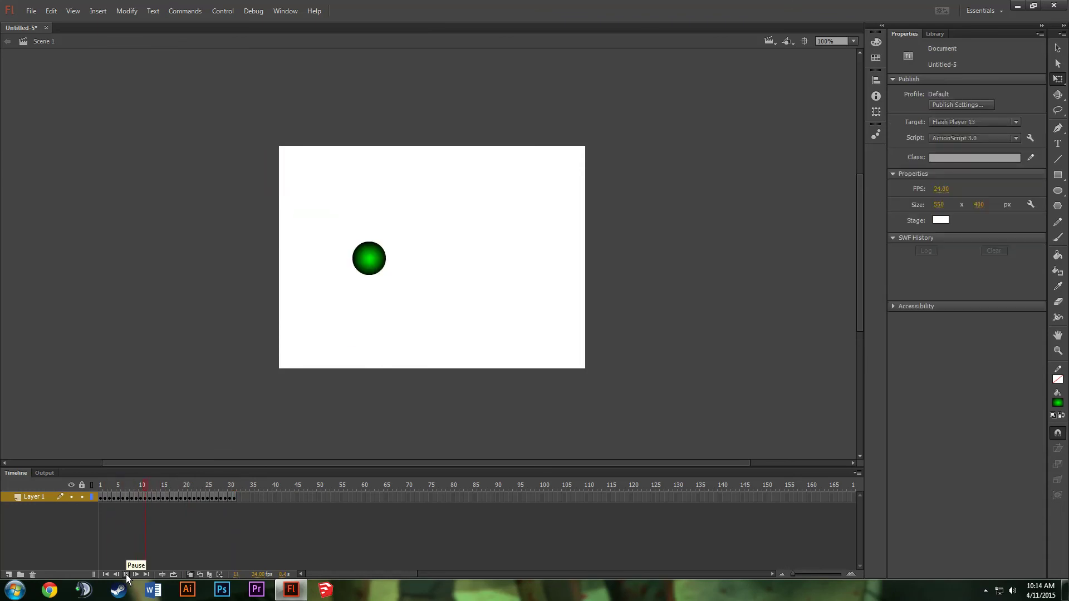
click(125, 574)
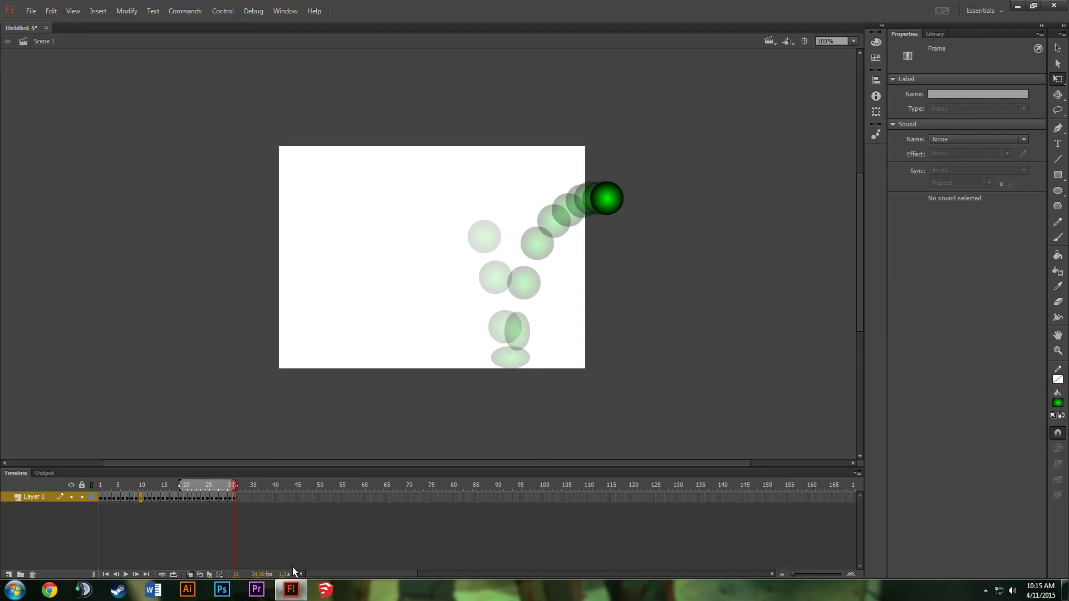
click(985, 590)
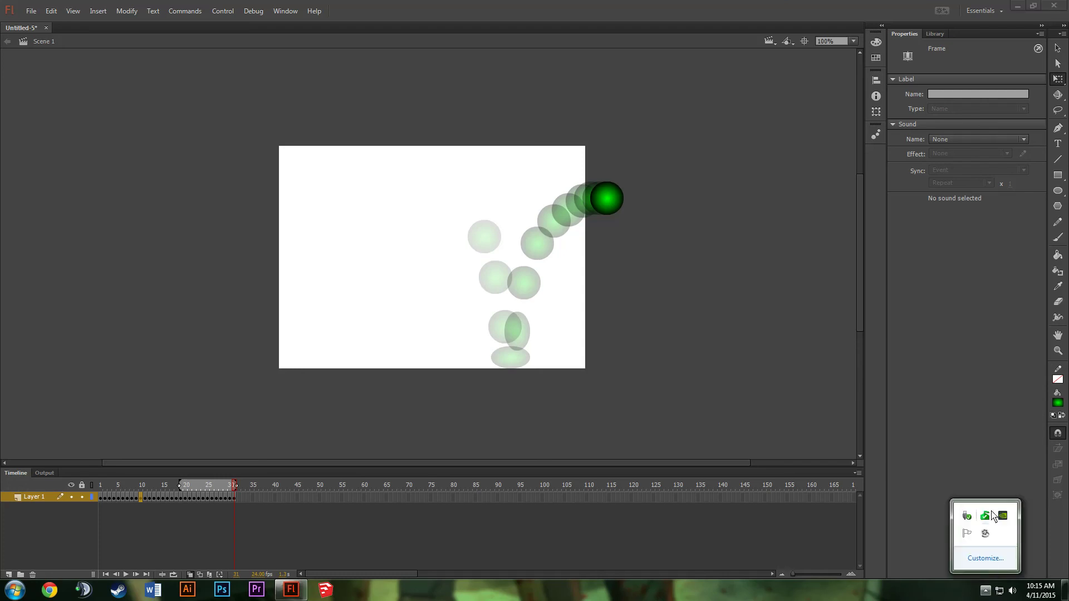